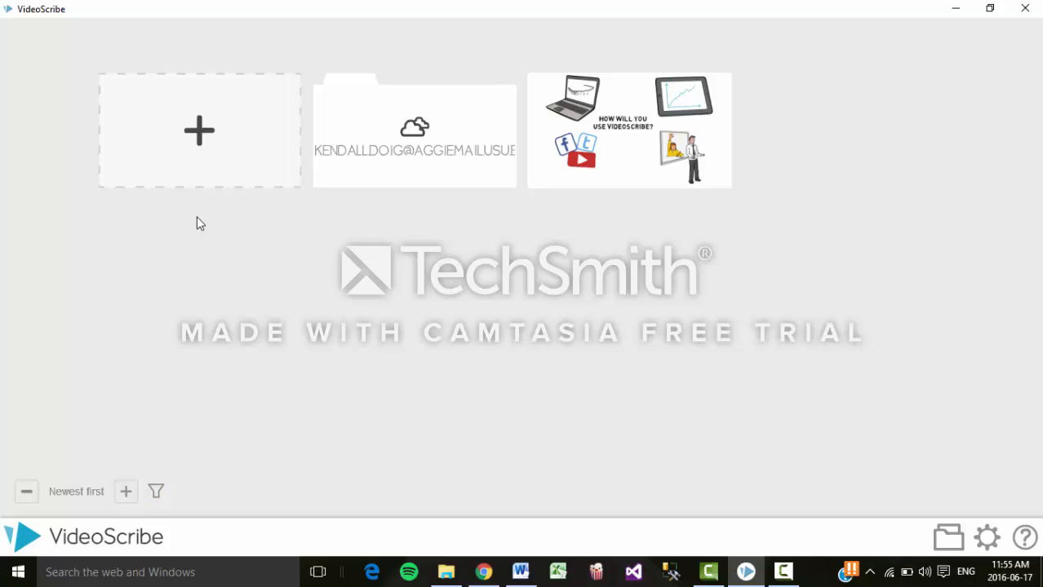
Create a new blank scribe and dismiss the canvas hints
{"action": "left_click", "coordinate": [232, 166]}
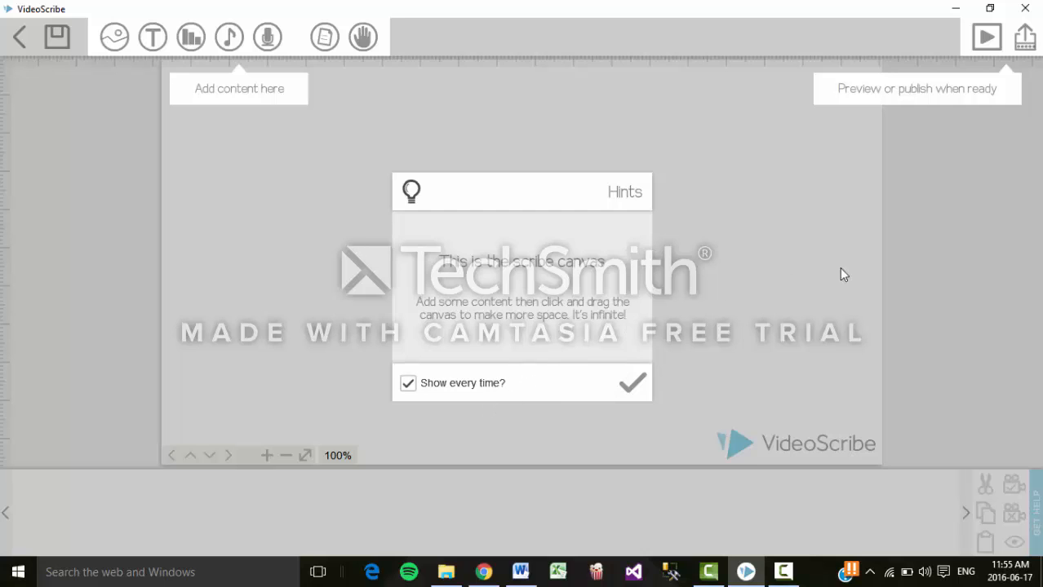
{"action": "left_click", "coordinate": [618, 386]}
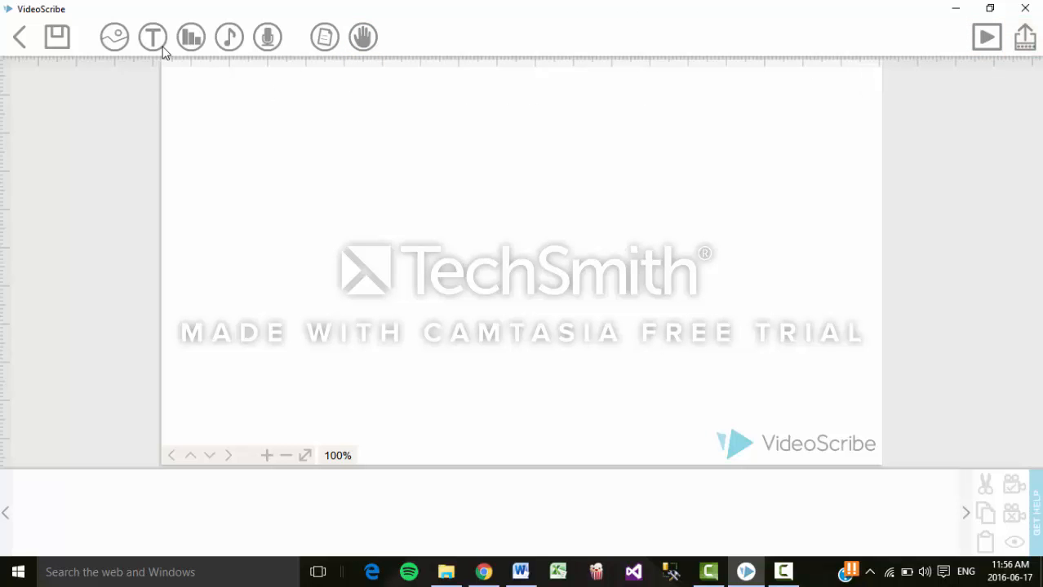
Search the image library for "money" and add the pink piggy bank image to the canvas
{"action": "left_click", "coordinate": [116, 38]}
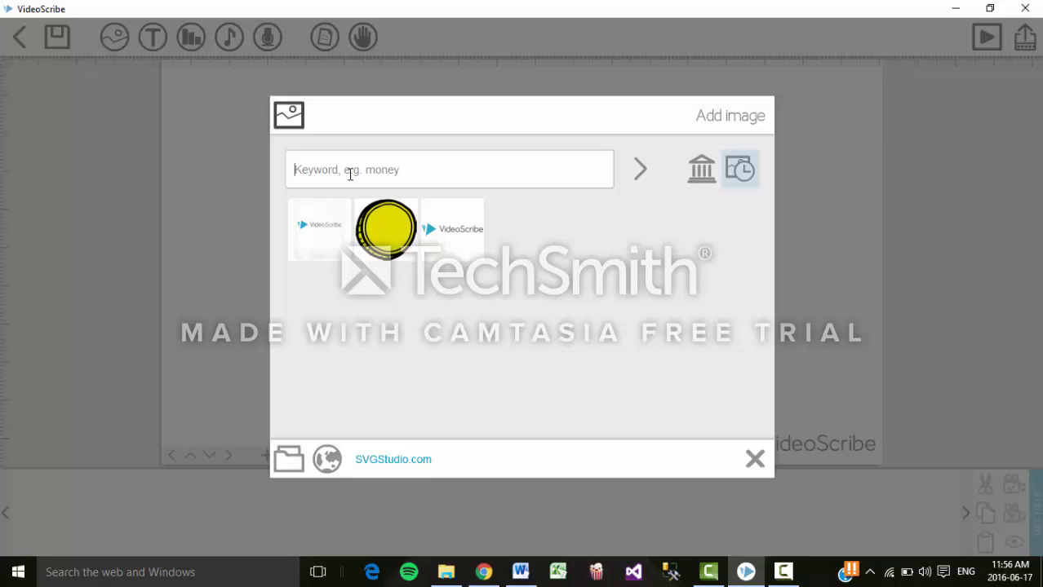
{"action": "type", "text": "money"}
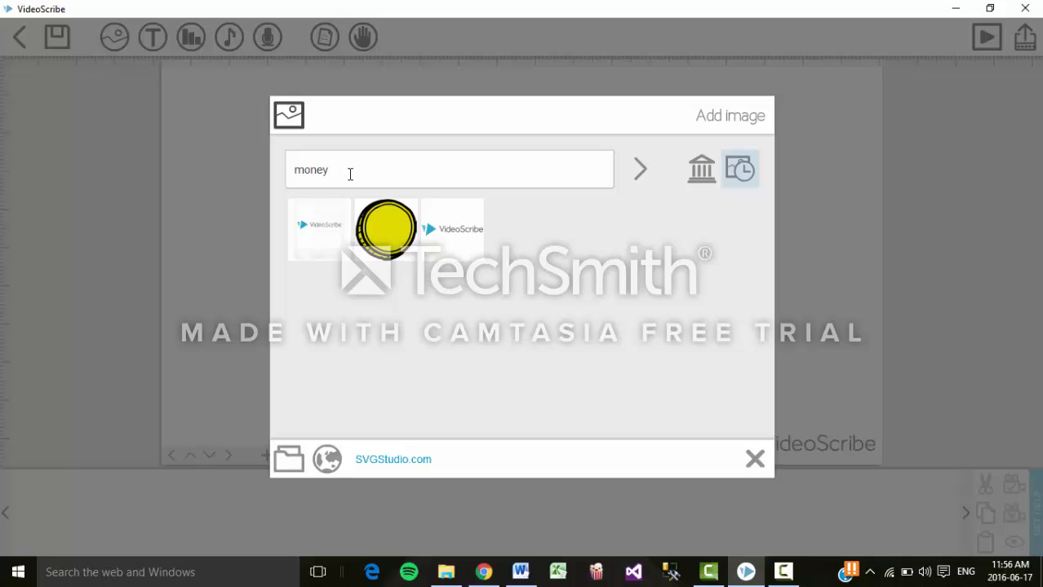
{"action": "key", "text": "Return"}
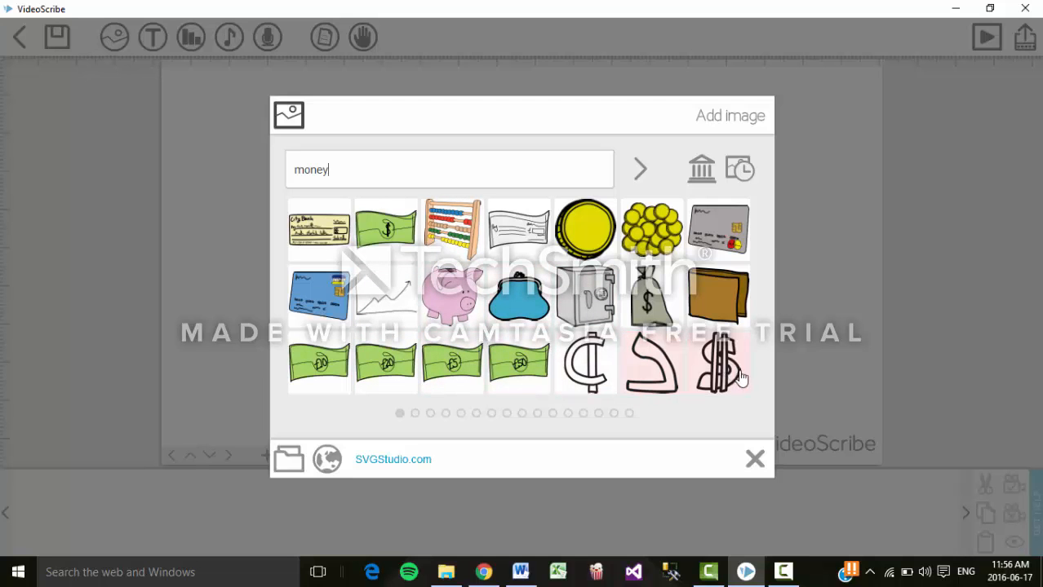
{"action": "left_click", "coordinate": [426, 287]}
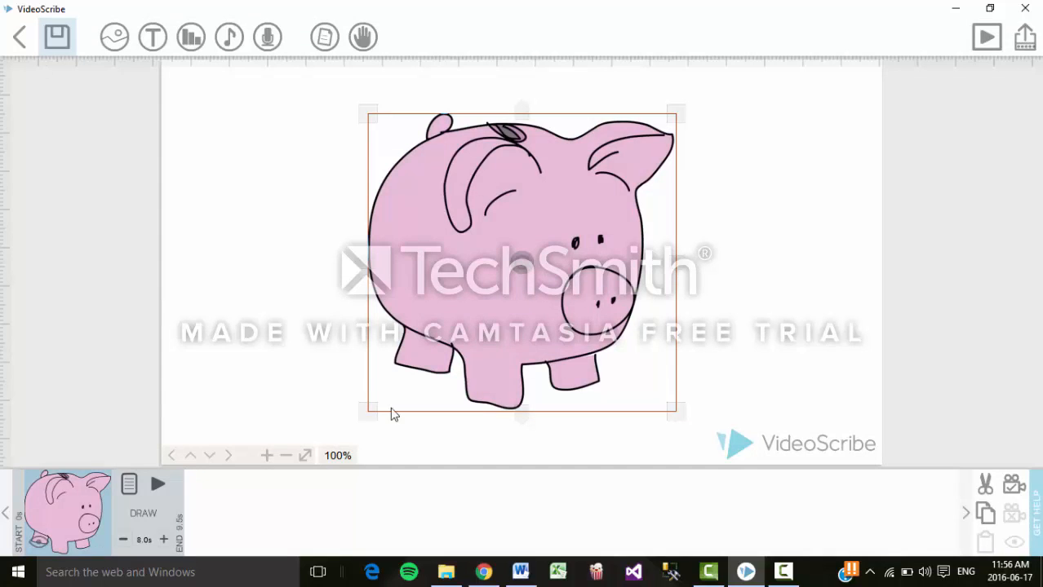
Shrink the piggy bank image, then reposition it and tilt it to about -4°
{"action": "left_click_drag", "start_coordinate": [371, 412], "coordinate": [388, 378]}
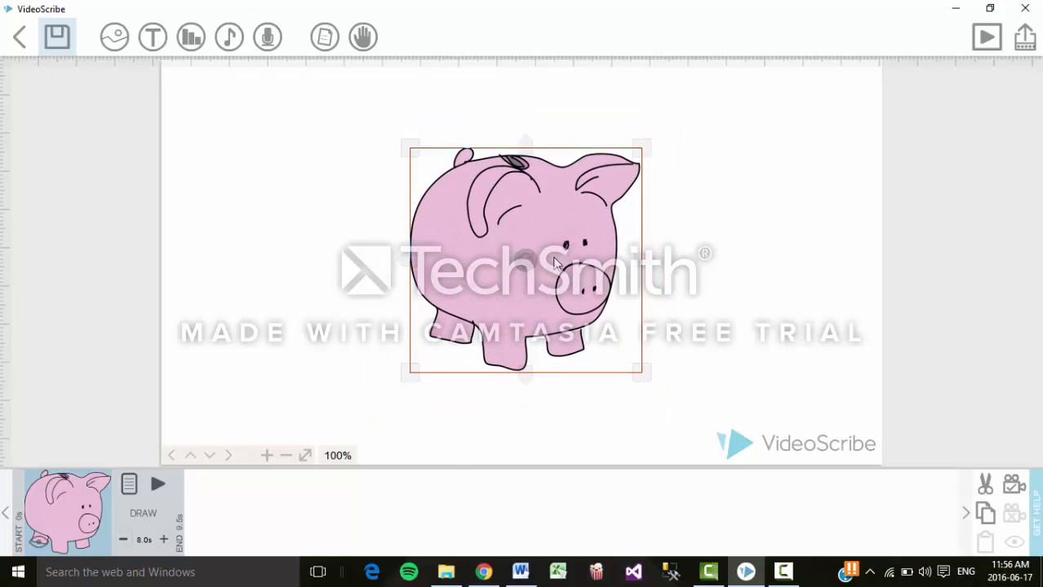
{"action": "left_click_drag", "start_coordinate": [555, 263], "coordinate": [588, 248]}
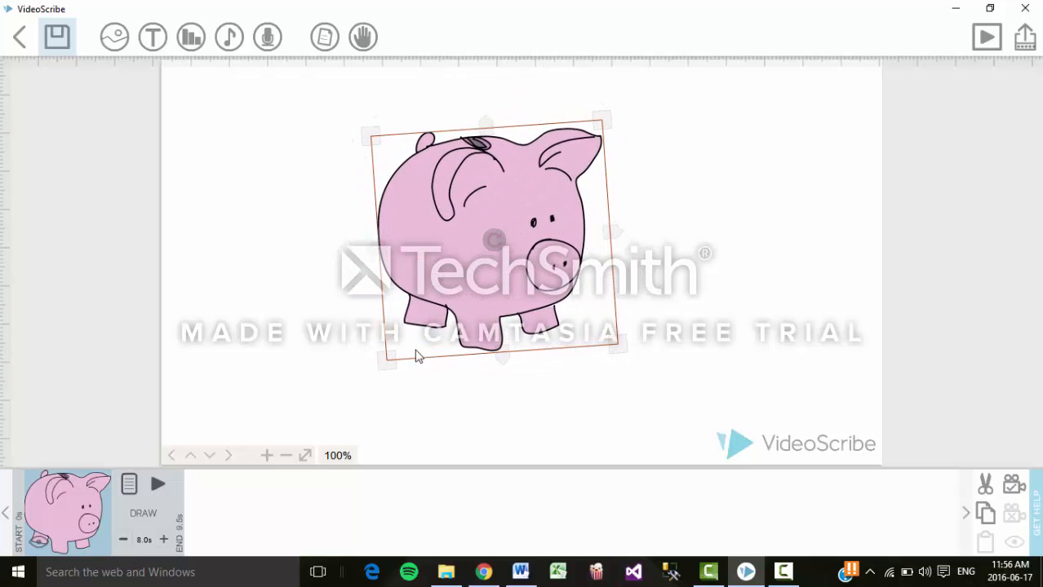
Set the piggy bank image's animate time to 4.0 seconds in its image properties
{"action": "left_click", "coordinate": [129, 486]}
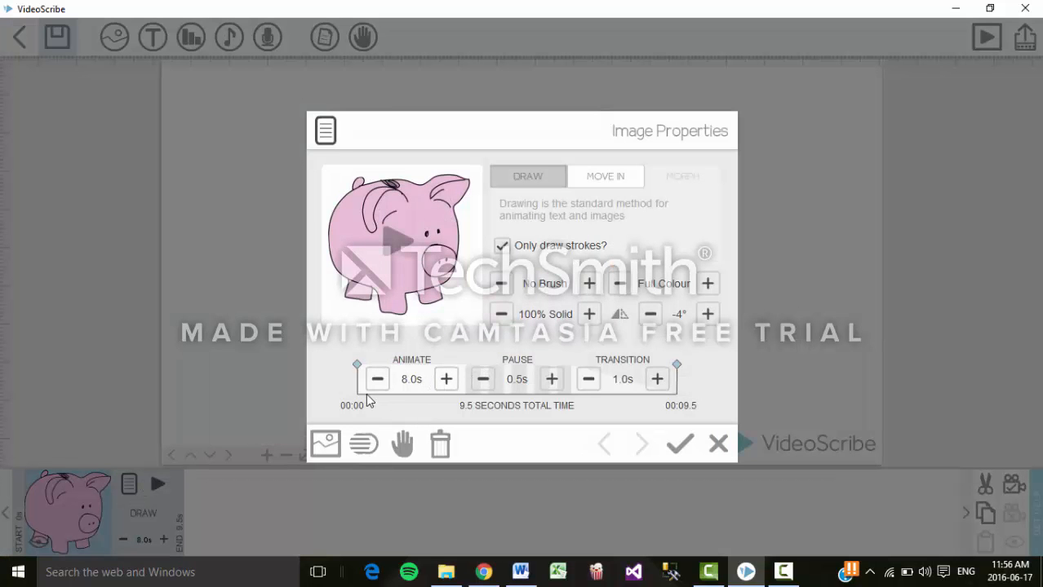
{"action": "left_click", "coordinate": [377, 380]}
{"action": "left_click", "coordinate": [377, 380]}
{"action": "left_click", "coordinate": [377, 381]}
{"action": "left_click", "coordinate": [377, 380]}
{"action": "left_click", "coordinate": [377, 381]}
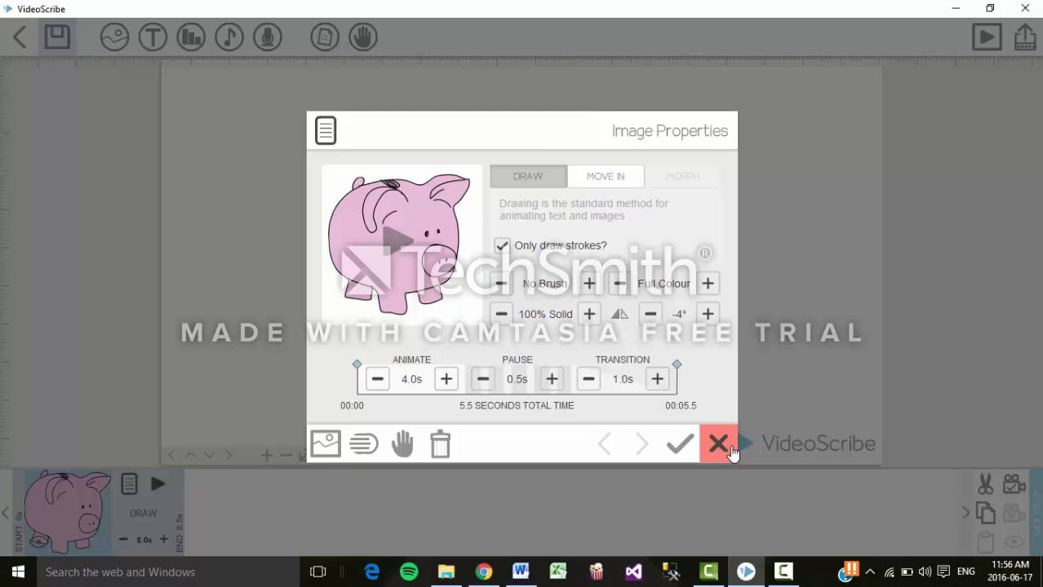
{"action": "left_click", "coordinate": [681, 442]}
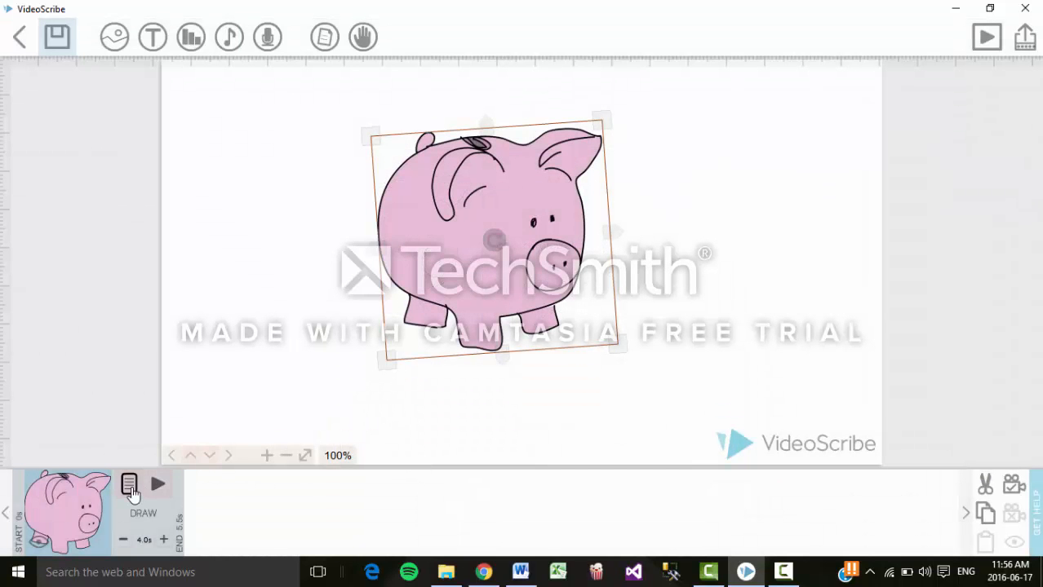
Preview the piggy bank's drawing animation, and delete the image from the canvas
{"action": "left_click", "coordinate": [158, 487]}
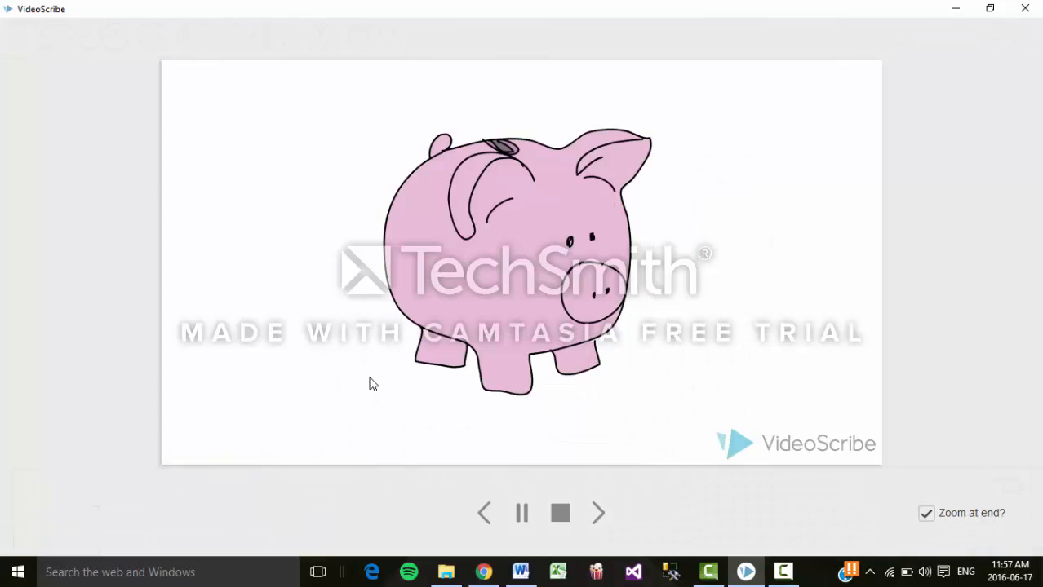
{"action": "left_click", "coordinate": [454, 315]}
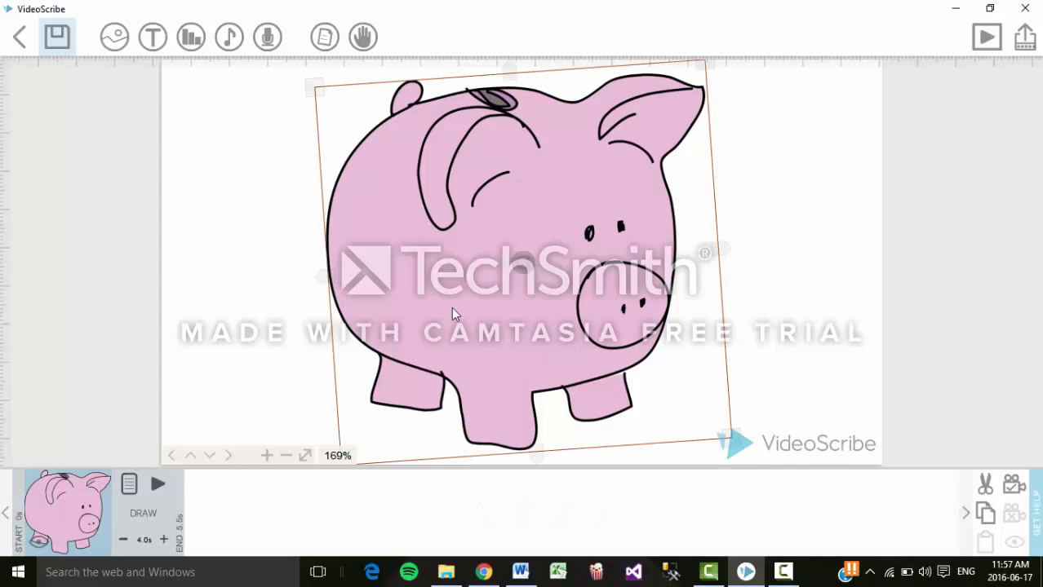
{"action": "key", "text": "Delete"}
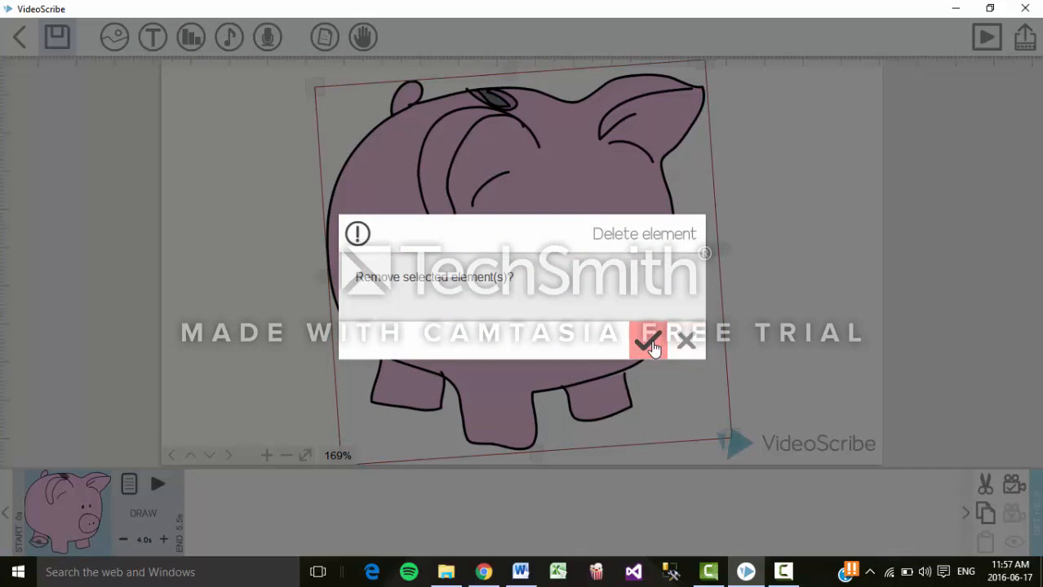
{"action": "left_click", "coordinate": [650, 346]}
Import vs_logo.png from the Desktop, converting it to a line drawing with the wide grey scribble style that follows the logo's shape
{"action": "left_click", "coordinate": [114, 36]}
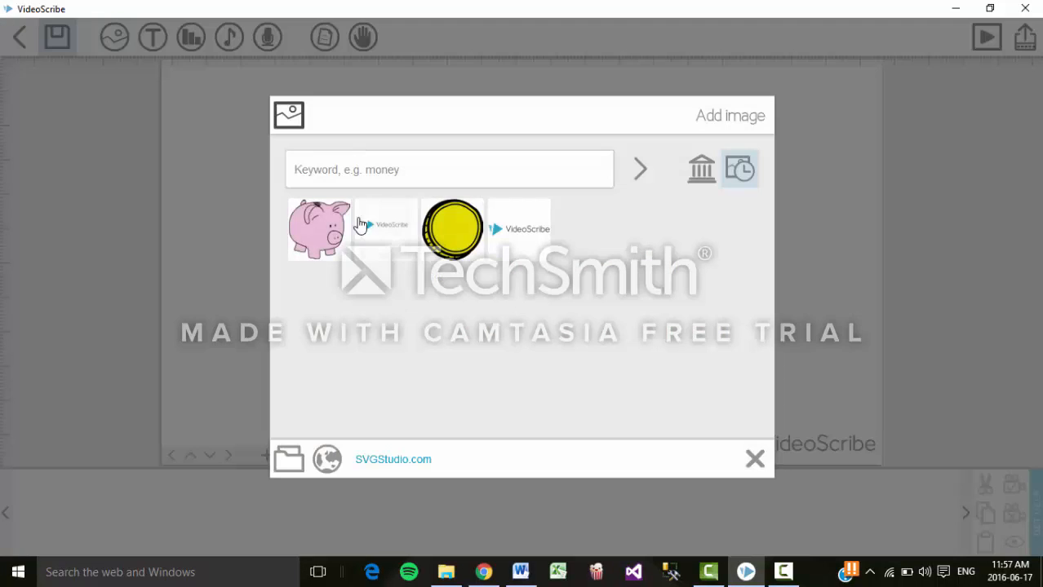
{"action": "left_click", "coordinate": [290, 460]}
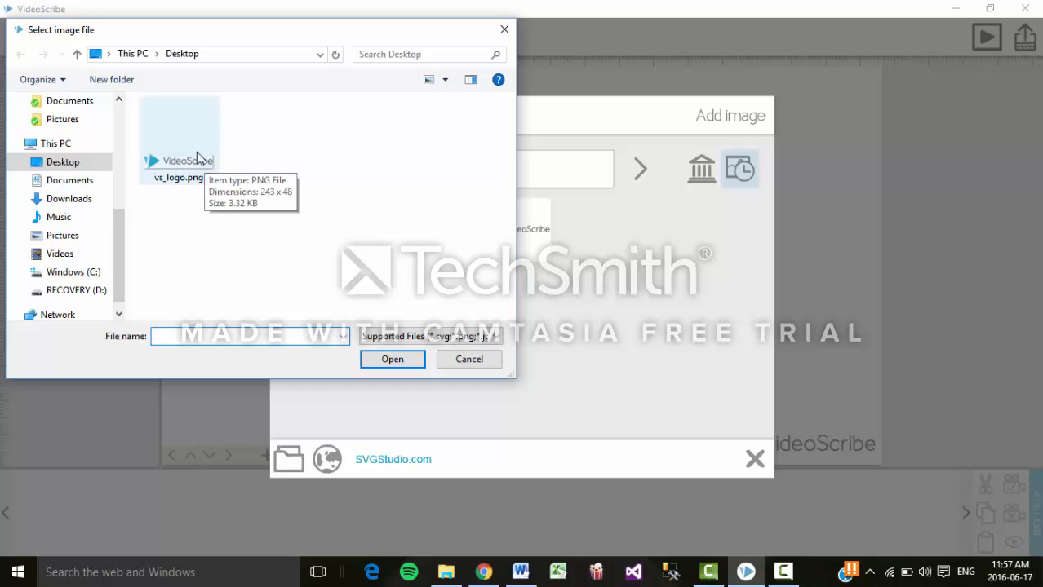
{"action": "double_click", "coordinate": [199, 158]}
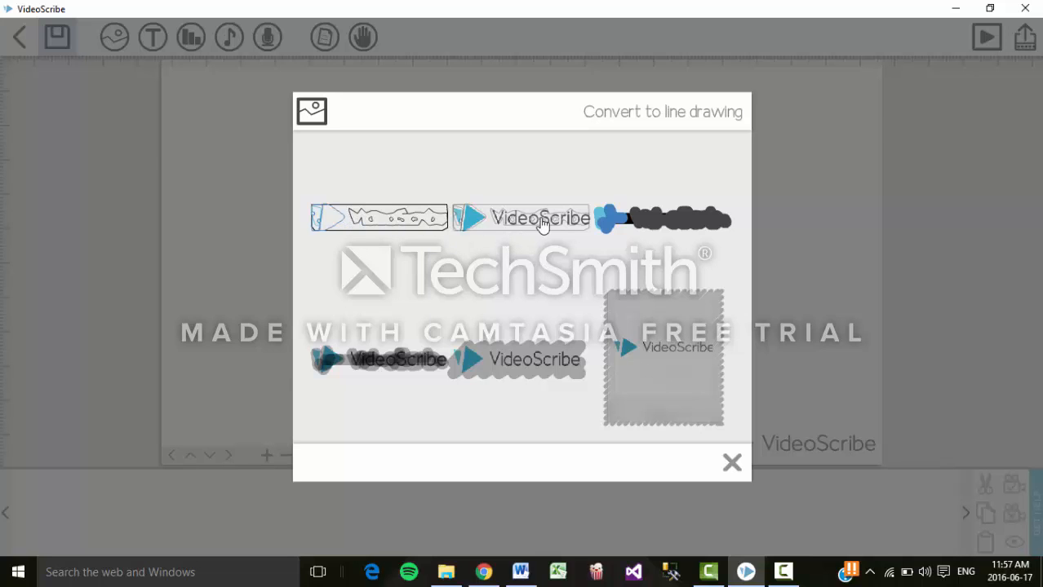
{"action": "left_click", "coordinate": [488, 368]}
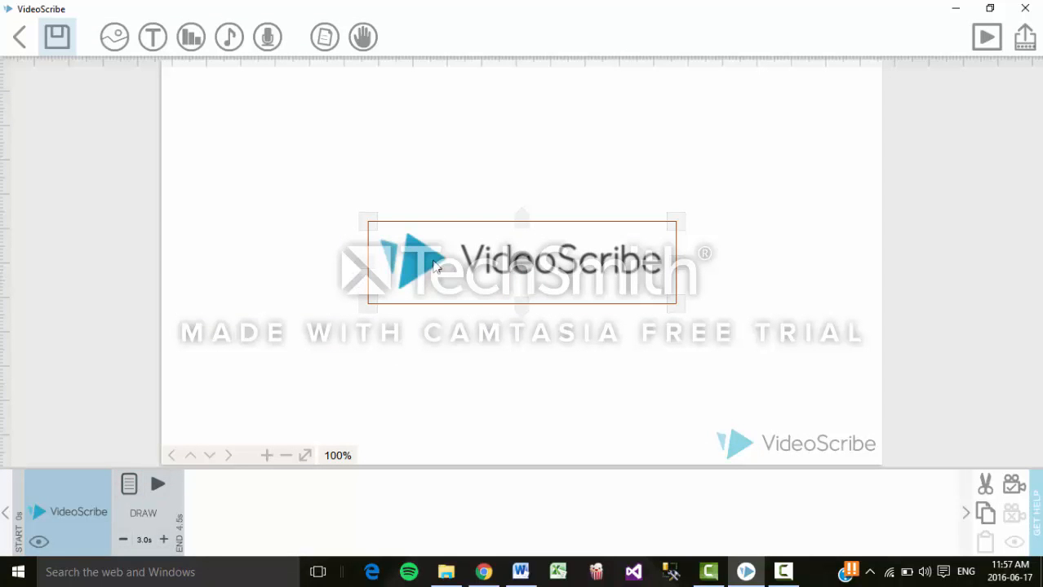
Preview the imported logo's drawing animation, and delete the logo from the canvas
{"action": "left_click", "coordinate": [158, 486]}
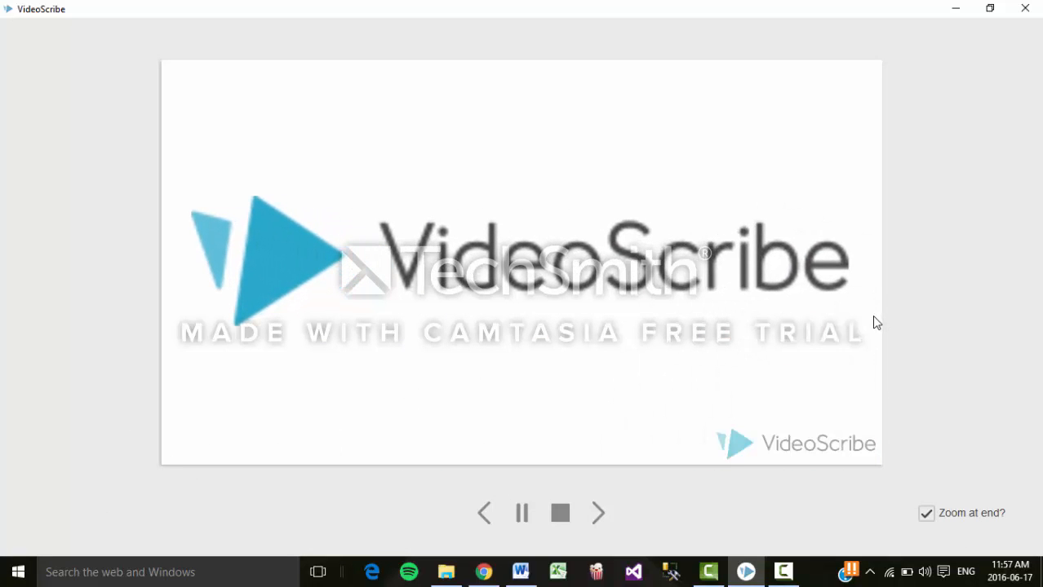
{"action": "left_click", "coordinate": [445, 236]}
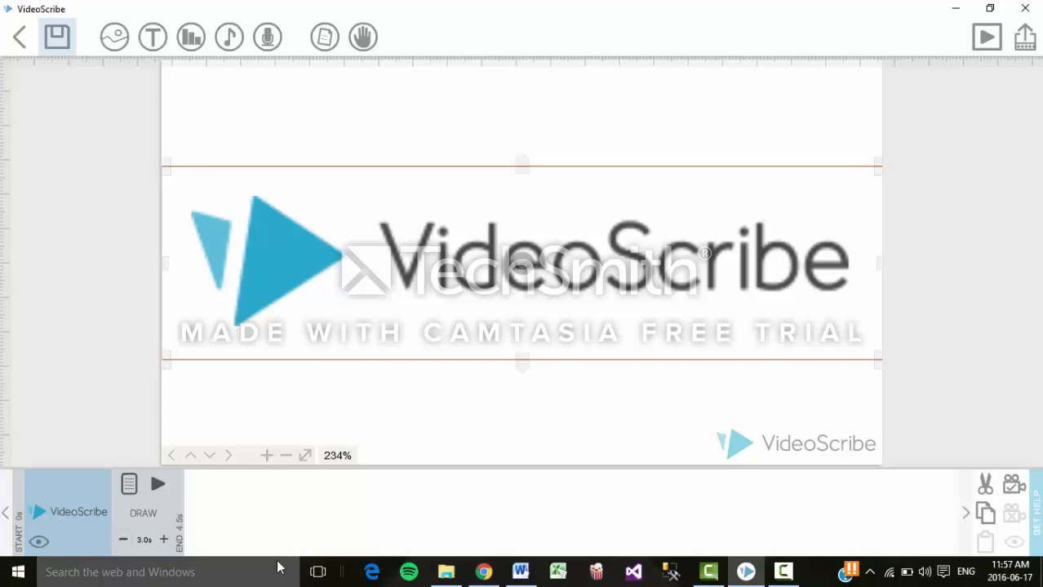
{"action": "key", "text": "Delete"}
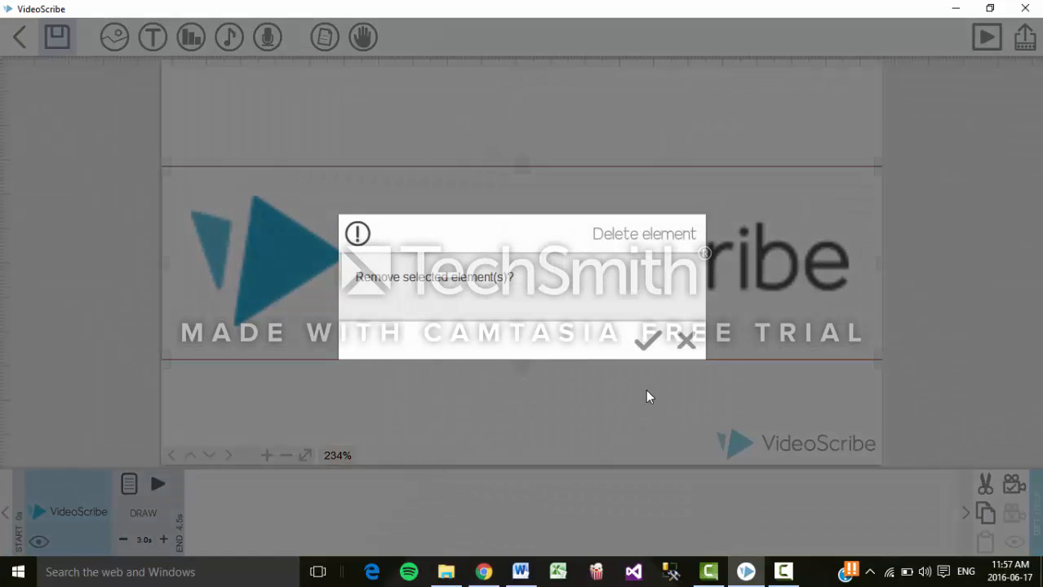
{"action": "left_click", "coordinate": [647, 341]}
Add the text "How to use VideoScribe" to the canvas in blue
{"action": "left_click", "coordinate": [153, 38]}
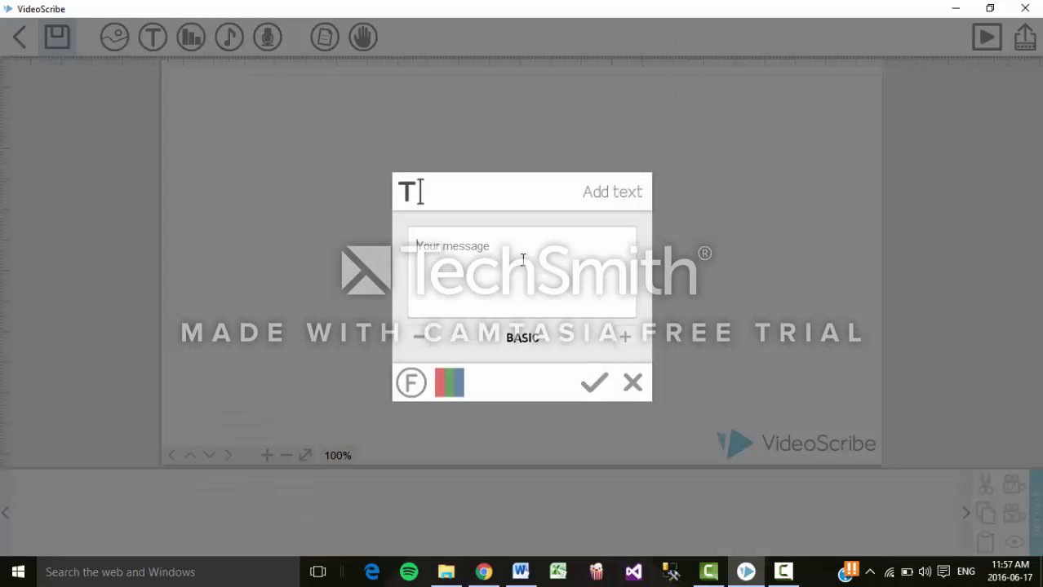
{"action": "type", "text": "How to use VideoScribe"}
{"action": "left_click", "coordinate": [449, 381]}
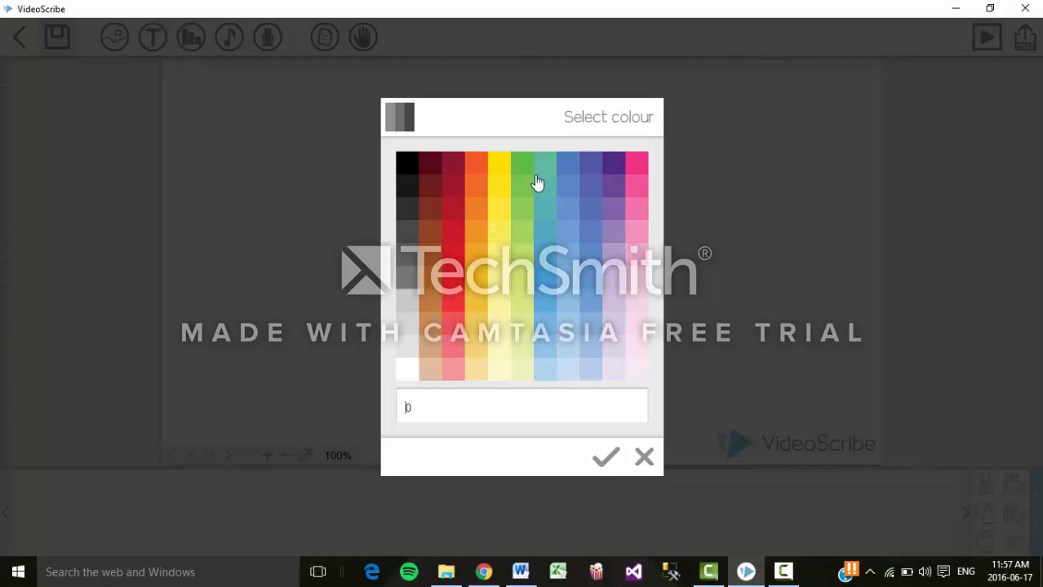
{"action": "left_click", "coordinate": [603, 455]}
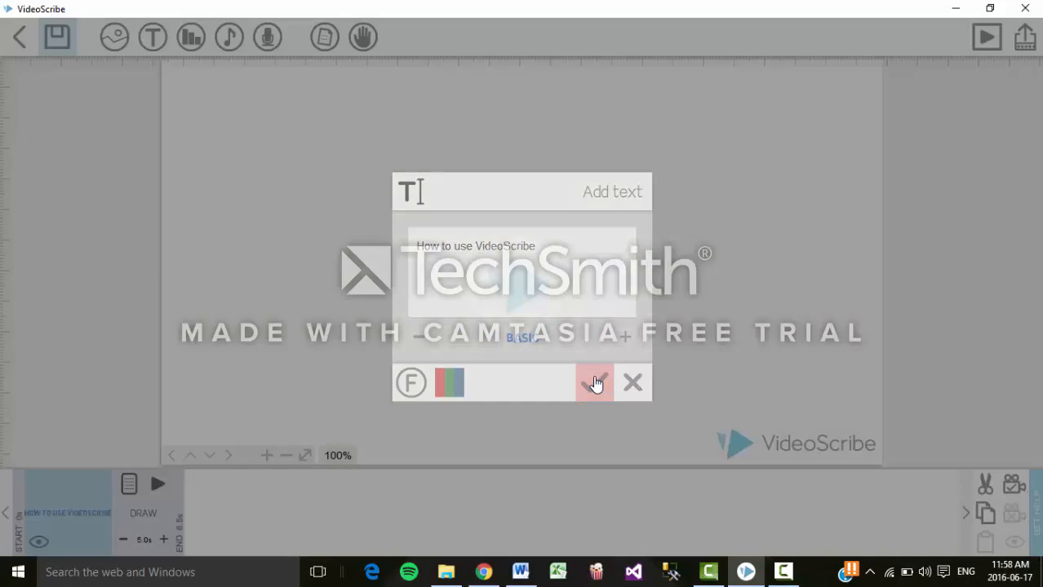
{"action": "left_click", "coordinate": [595, 383]}
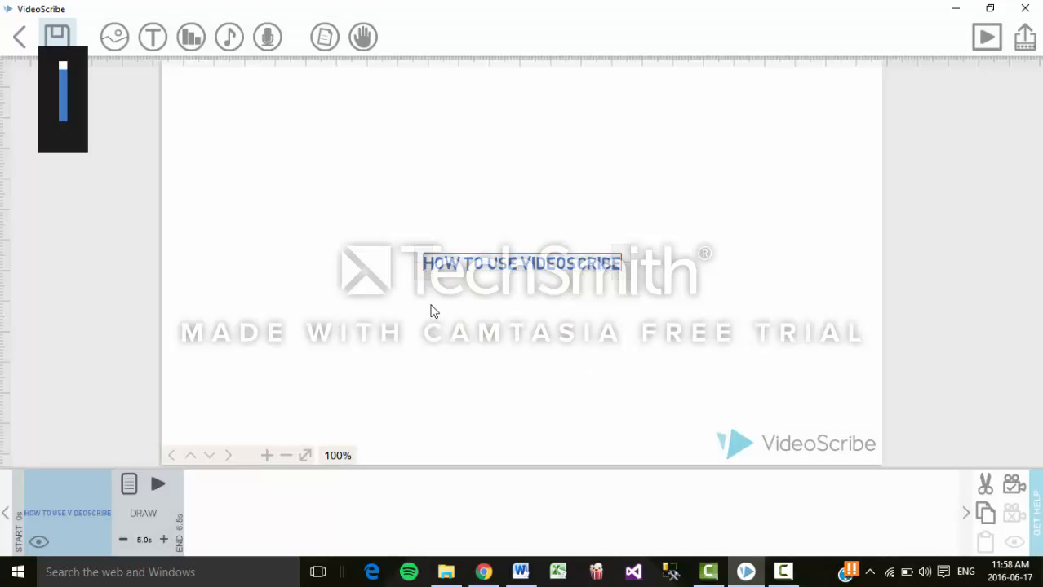
Preview the text's drawing animation, and delete the text from the canvas
{"action": "left_click", "coordinate": [157, 487]}
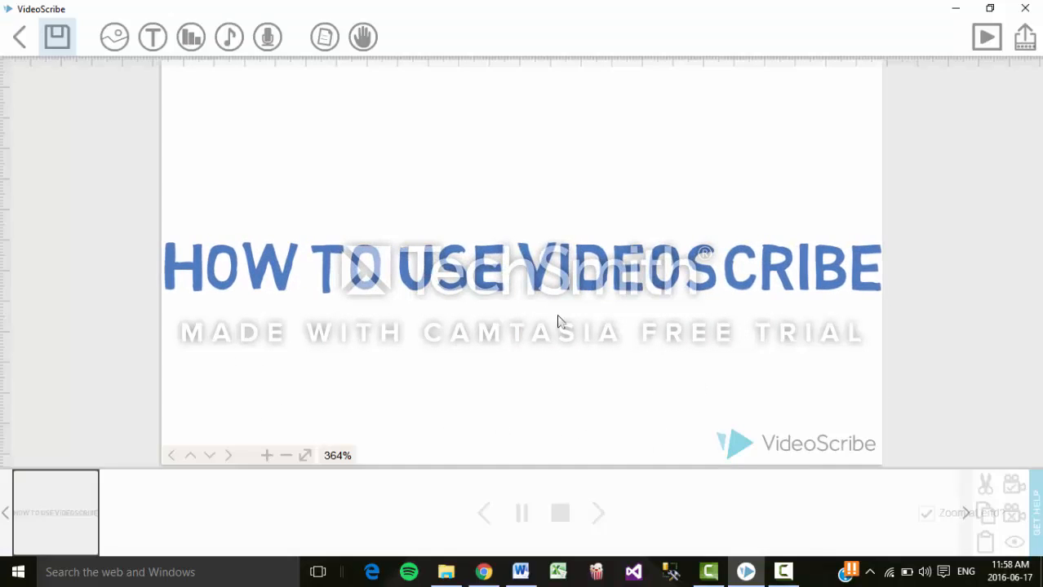
{"action": "left_click", "coordinate": [501, 292]}
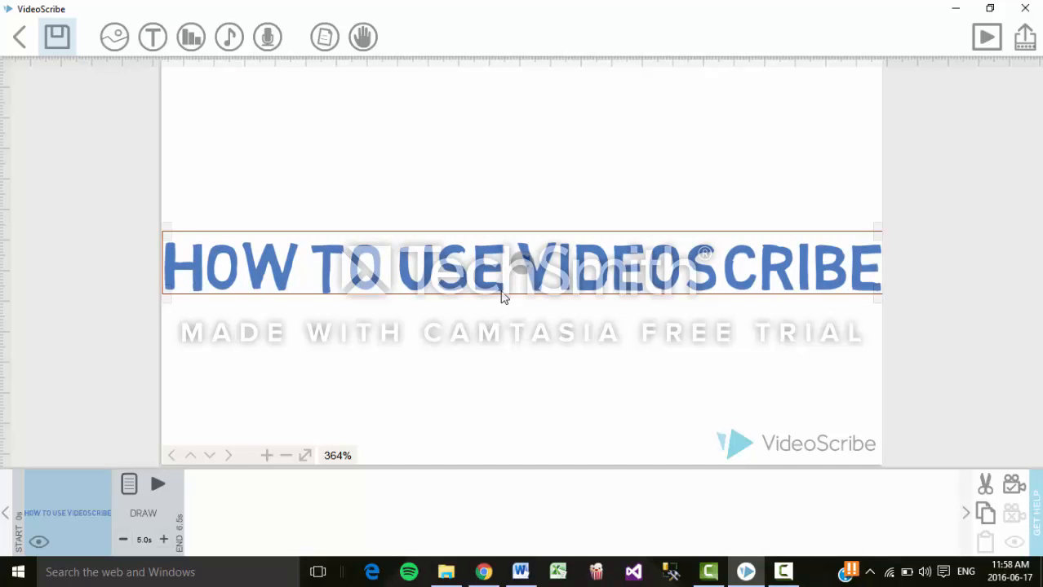
{"action": "key", "text": "Delete"}
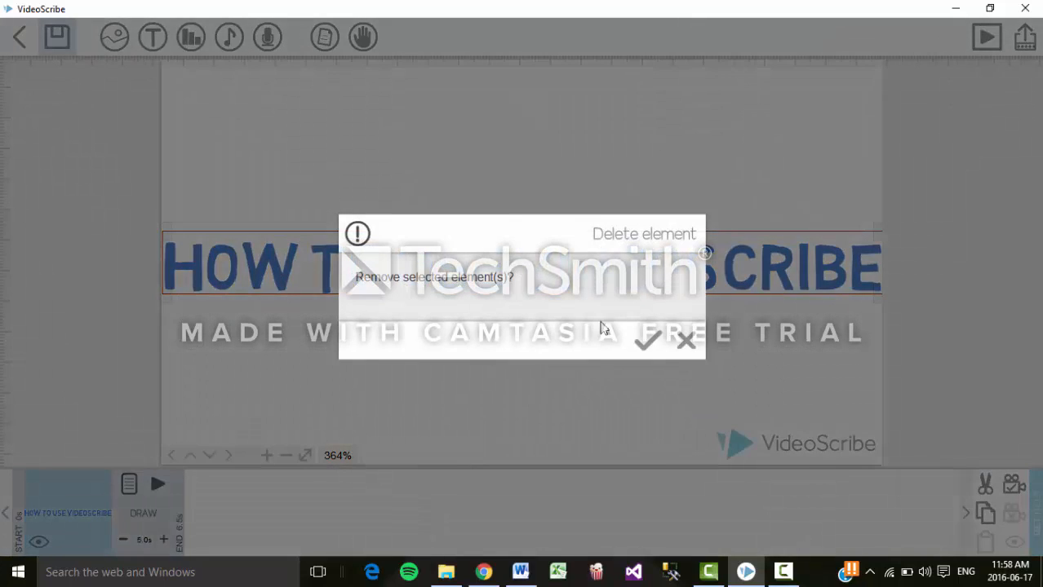
{"action": "left_click", "coordinate": [660, 345]}
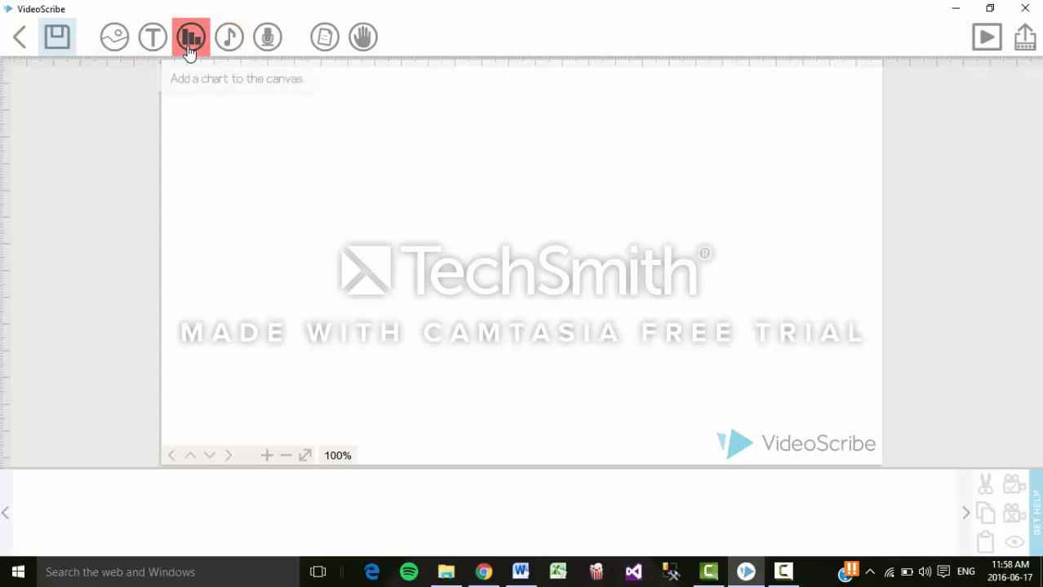
Add a coloured bar chart with the labels June, July, August and the data values 10, 11, 15
{"action": "left_click", "coordinate": [188, 52]}
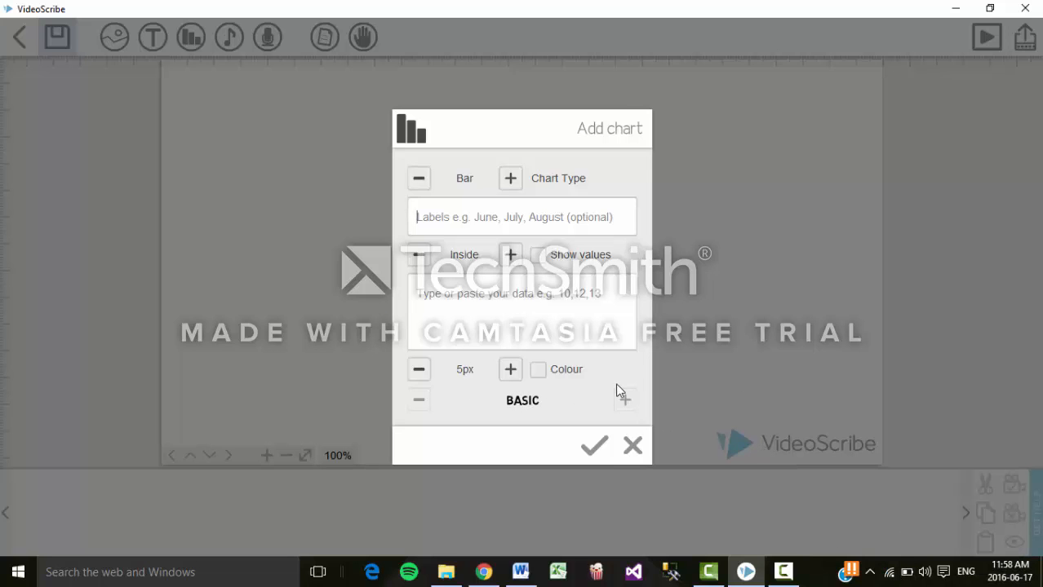
{"action": "type", "text": "June, July, August"}
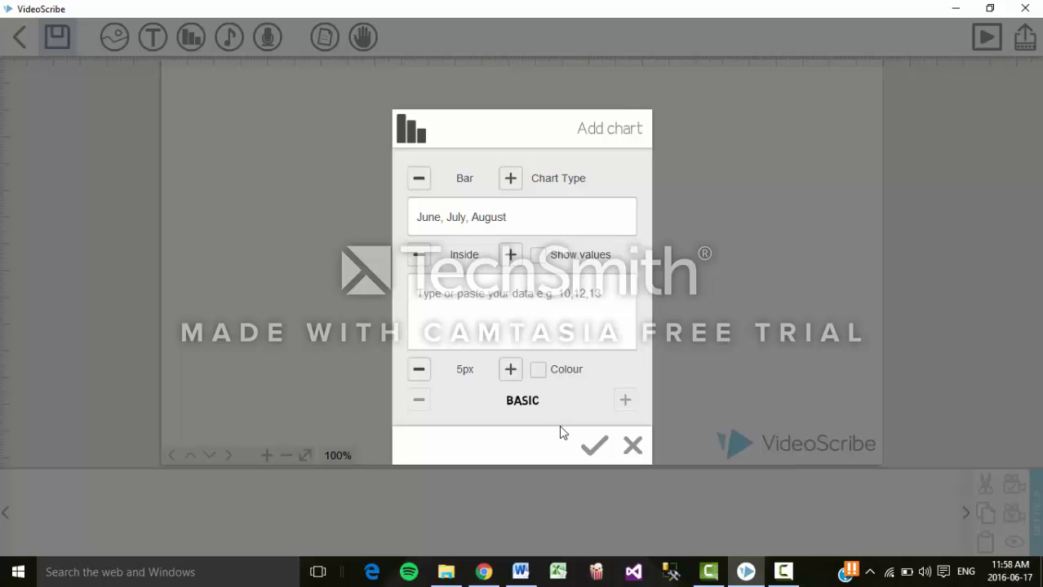
{"action": "type", "text": "10"}
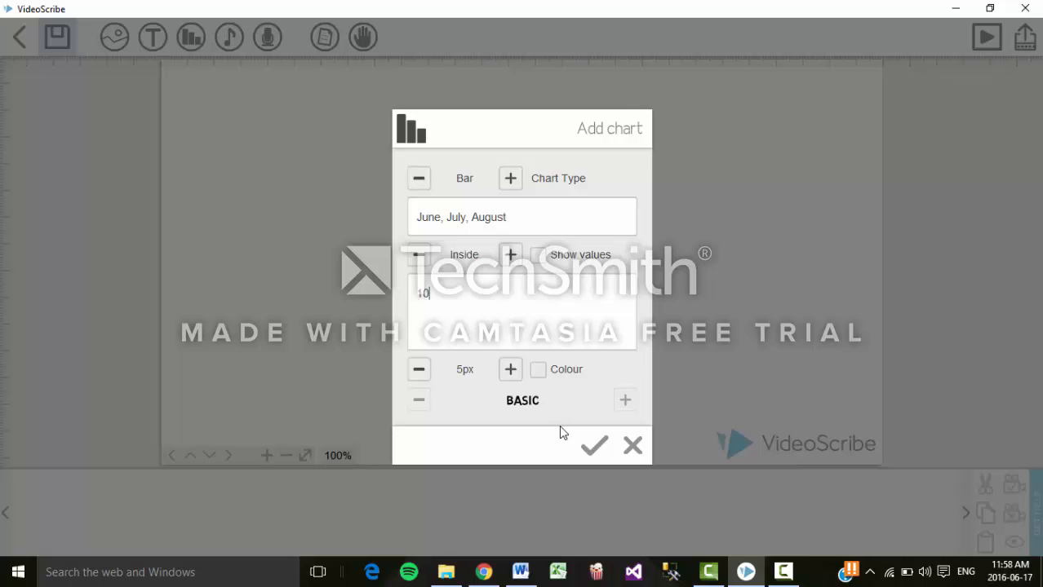
{"action": "type", "text": ",11,15"}
{"action": "left_click", "coordinate": [511, 179]}
{"action": "left_click", "coordinate": [511, 179]}
{"action": "left_click", "coordinate": [511, 179]}
{"action": "left_click", "coordinate": [511, 179]}
{"action": "left_click", "coordinate": [539, 373]}
{"action": "left_click", "coordinate": [592, 449]}
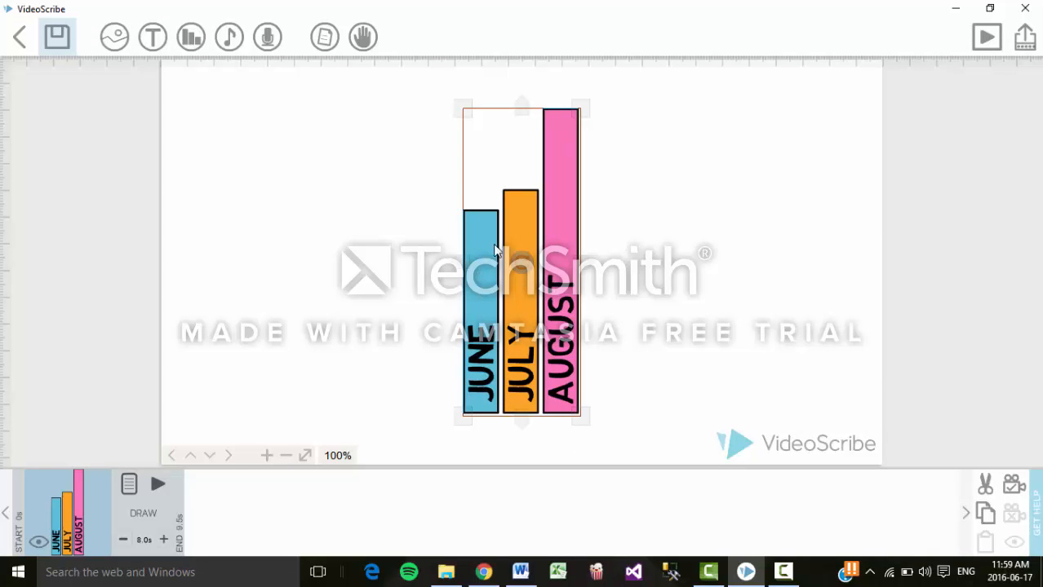
{"action": "right_click", "coordinate": [511, 341]}
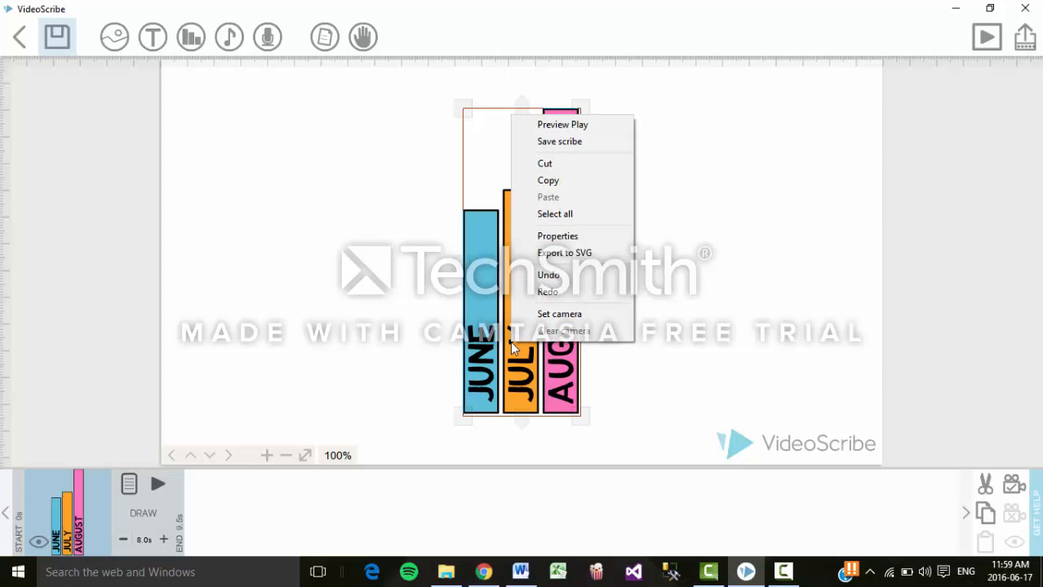
{"action": "left_click", "coordinate": [318, 407]}
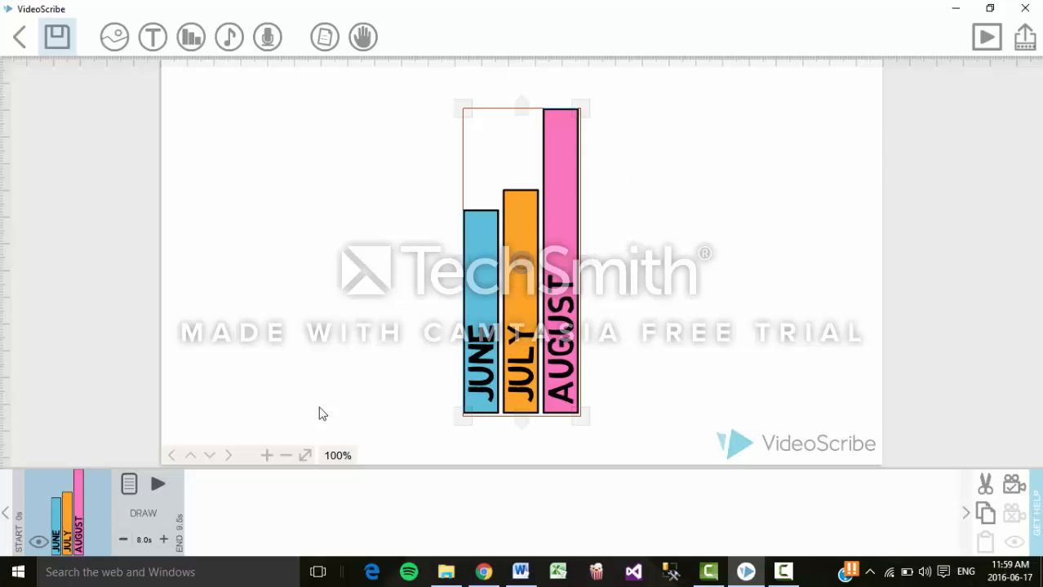
Edit the bar chart so the data values appear inside the bars beside the month labels
{"action": "left_click", "coordinate": [129, 483]}
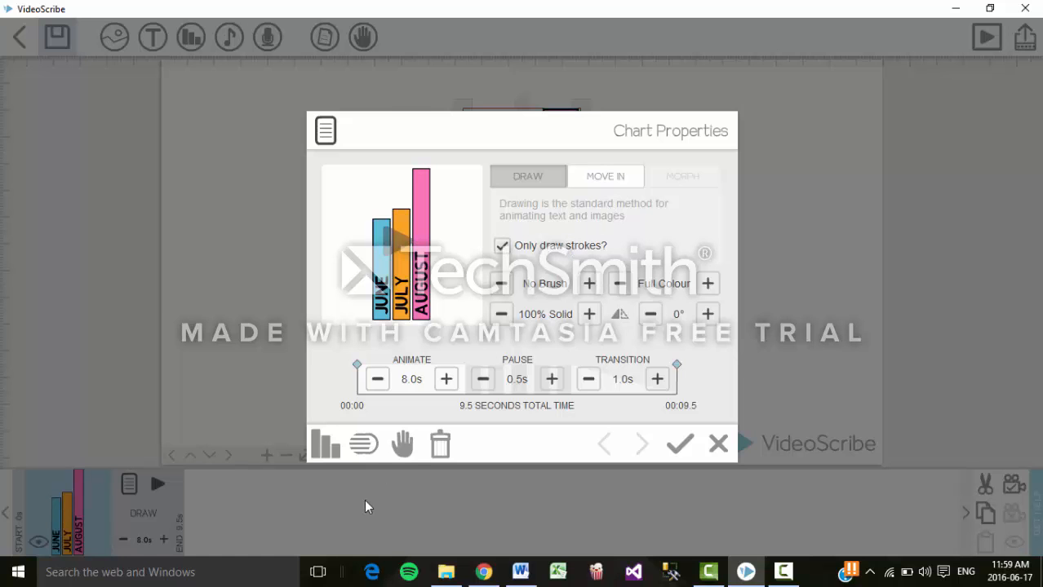
{"action": "left_click", "coordinate": [325, 444]}
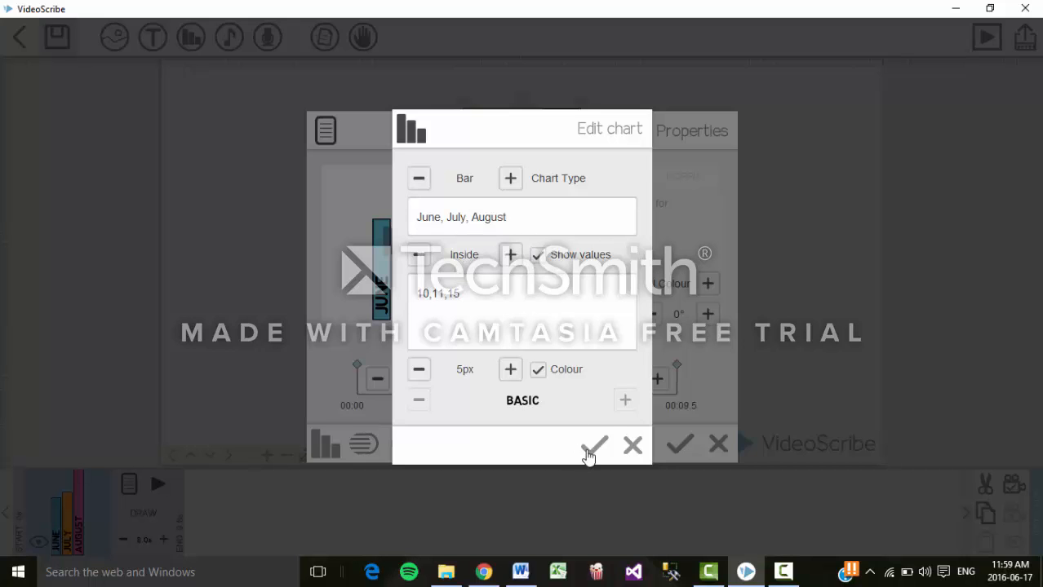
{"action": "left_click", "coordinate": [594, 446]}
{"action": "left_click", "coordinate": [674, 445]}
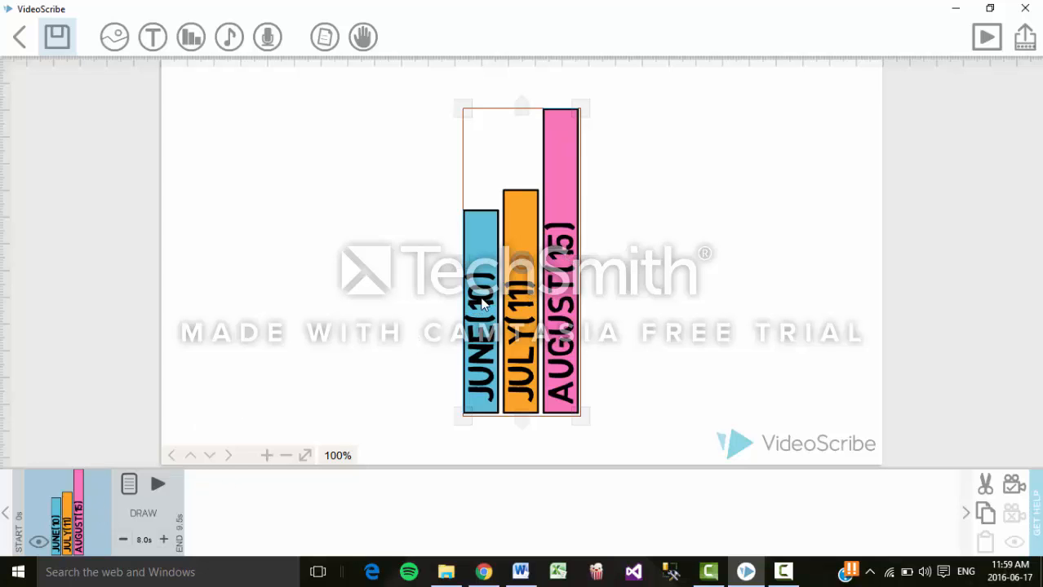
Preview the chart's drawing animation, and delete the chart from the canvas
{"action": "left_click", "coordinate": [156, 486]}
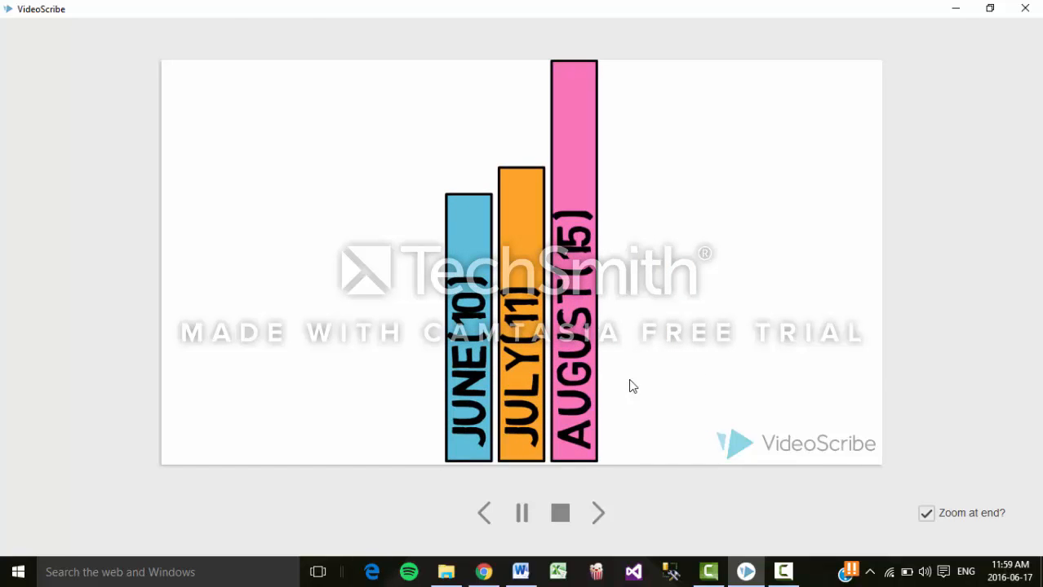
{"action": "left_click", "coordinate": [518, 308]}
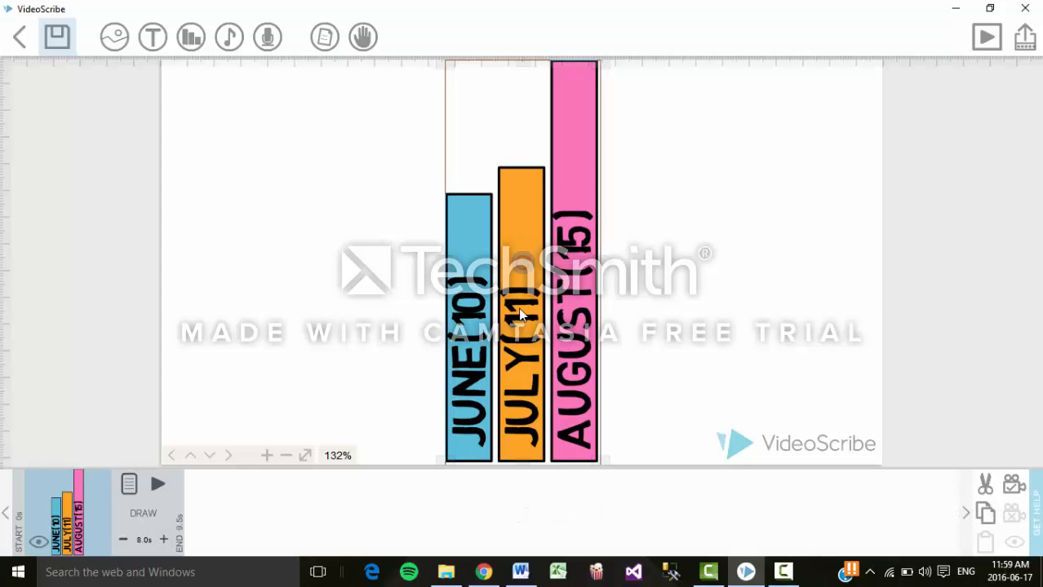
{"action": "key", "text": "Delete"}
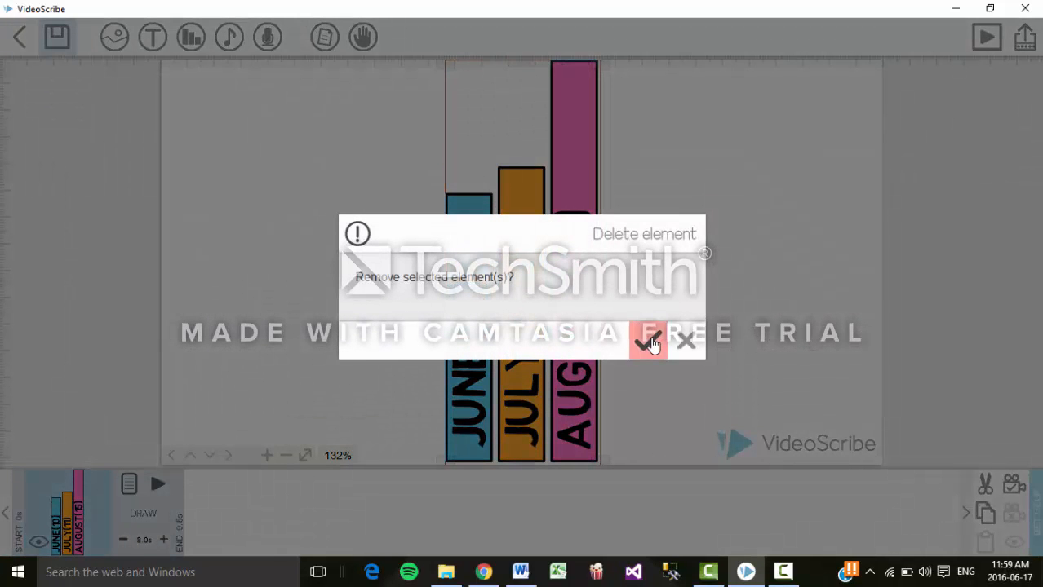
{"action": "left_click", "coordinate": [650, 344]}
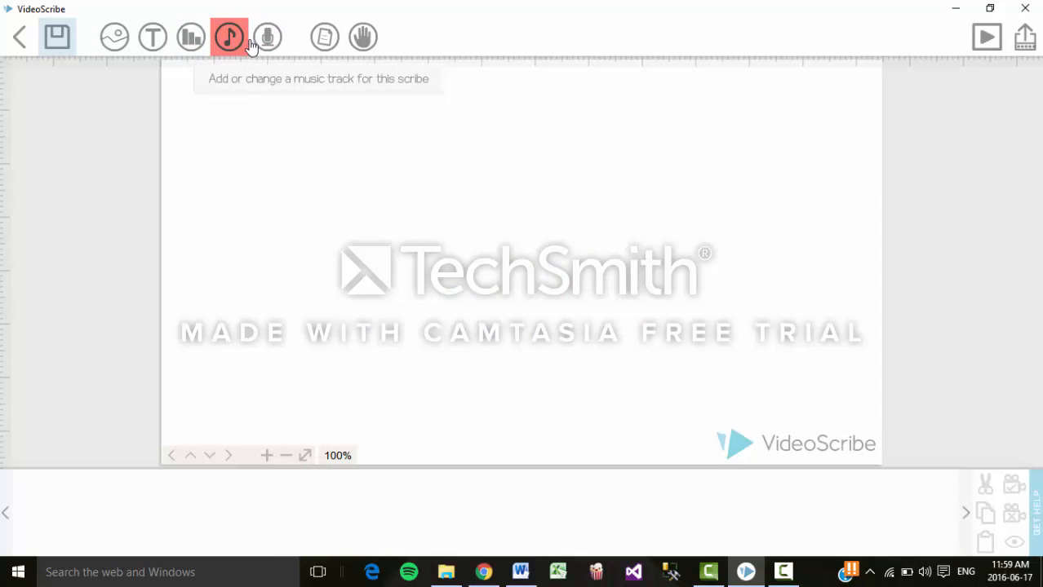
Start a test voiceover recording with the Realtek microphone, discard it, and leave the voiceover options
{"action": "left_click", "coordinate": [280, 39]}
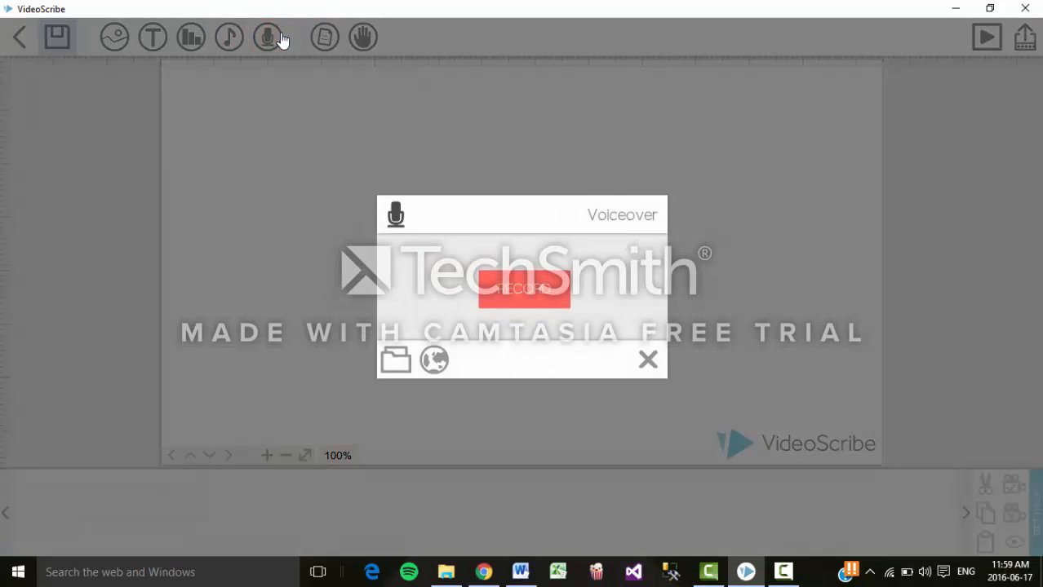
{"action": "left_click", "coordinate": [516, 292]}
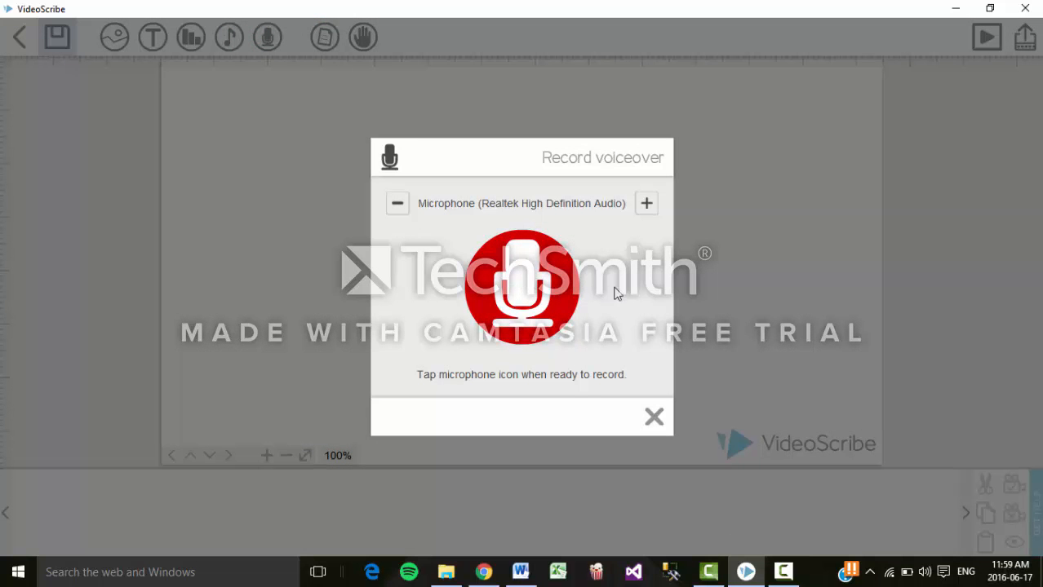
{"action": "left_click", "coordinate": [525, 292]}
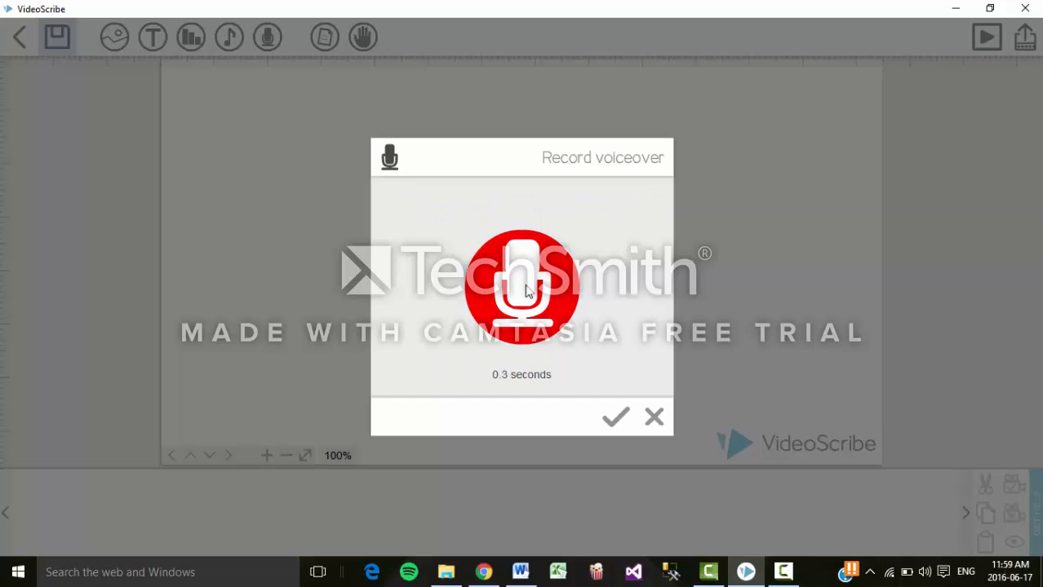
{"action": "left_click", "coordinate": [657, 420]}
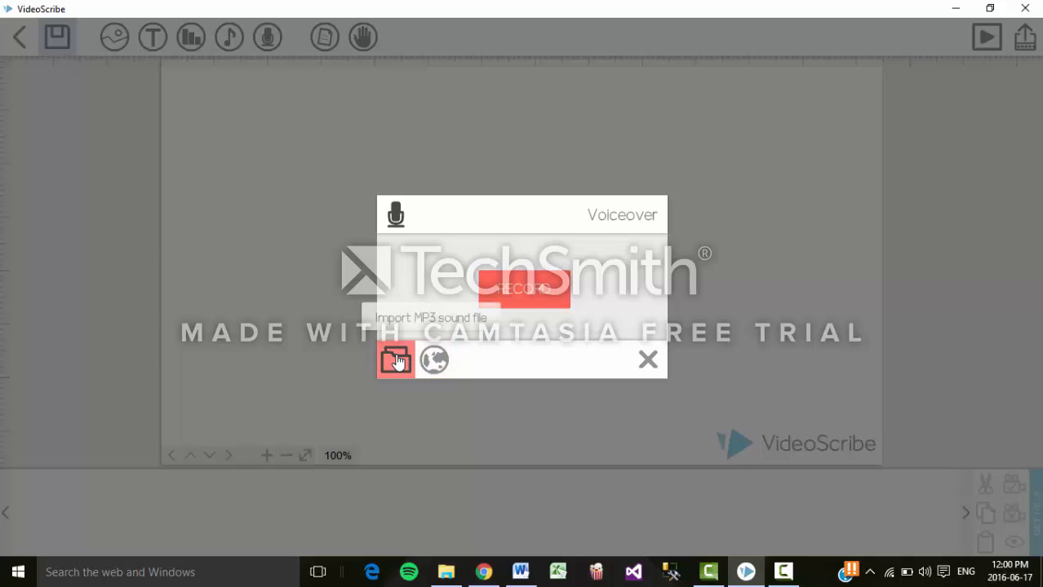
{"action": "left_click", "coordinate": [648, 360]}
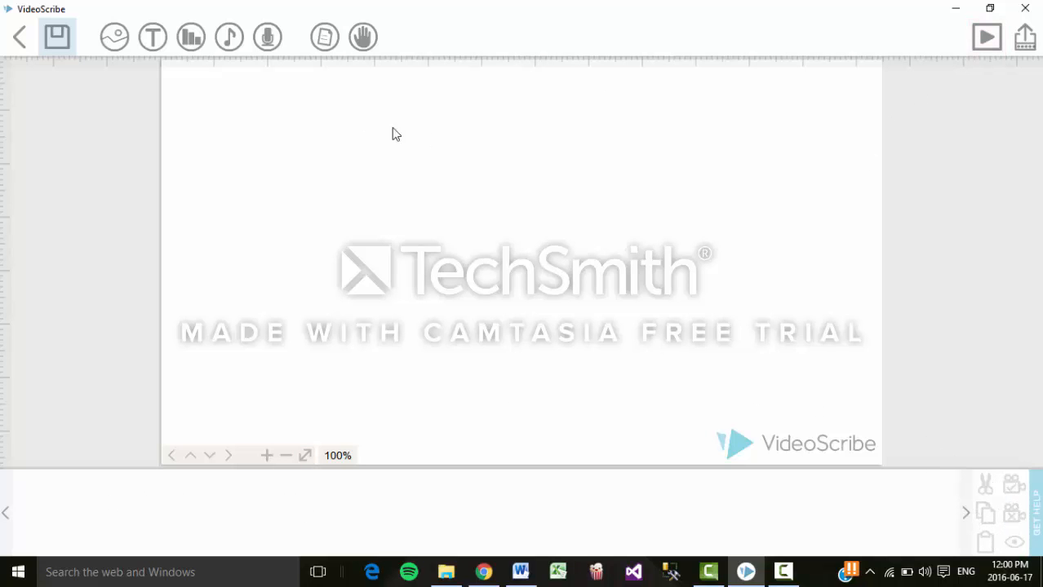
Look through the available drawing hands and the option for adding an own hand
{"action": "left_click", "coordinate": [366, 43]}
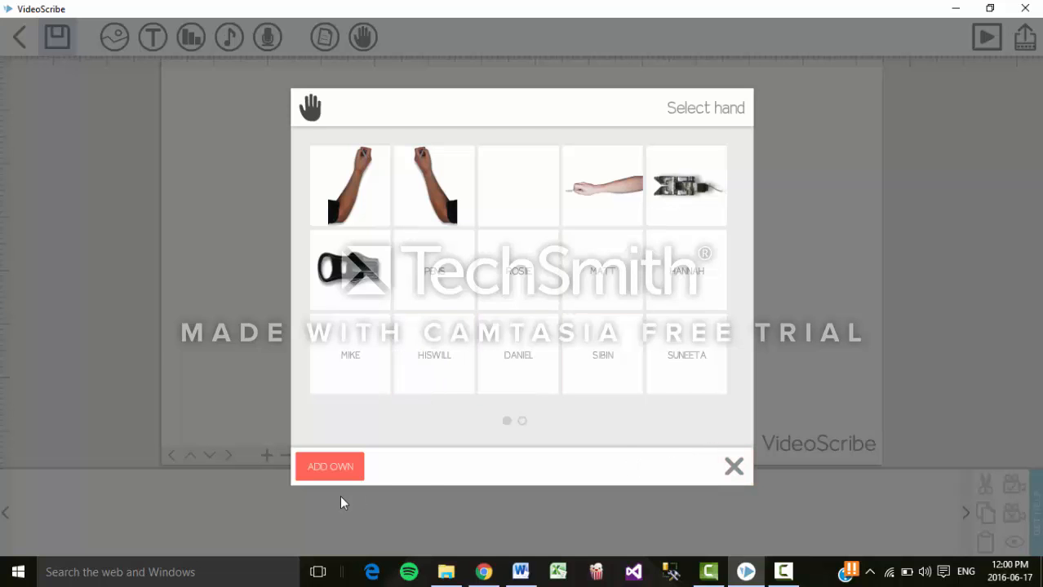
{"action": "left_click", "coordinate": [734, 466]}
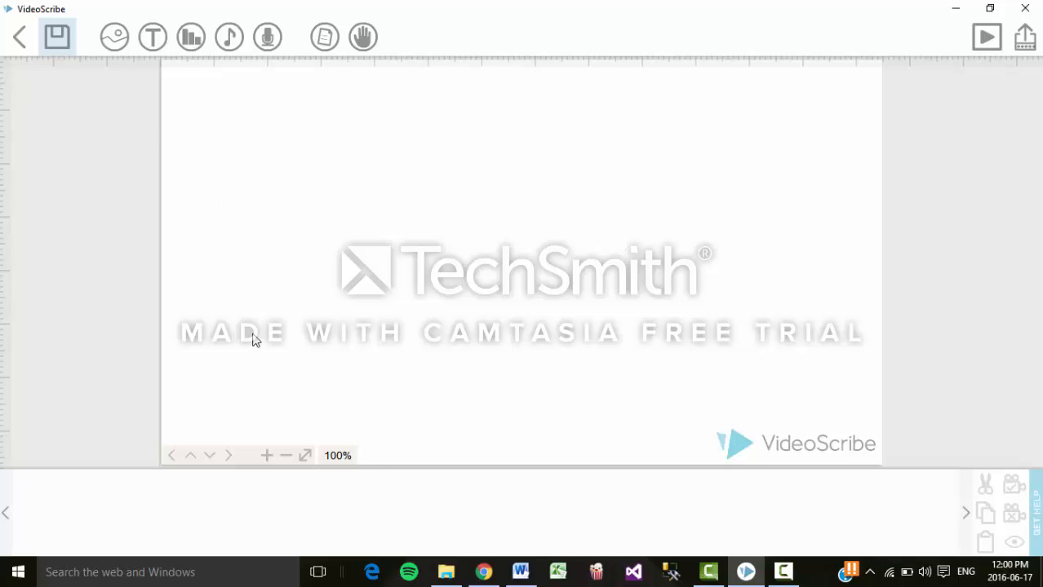
Try the speckled paper texture as the canvas background, and replace it with the off-white, lightly textured paper
{"action": "left_click", "coordinate": [324, 45]}
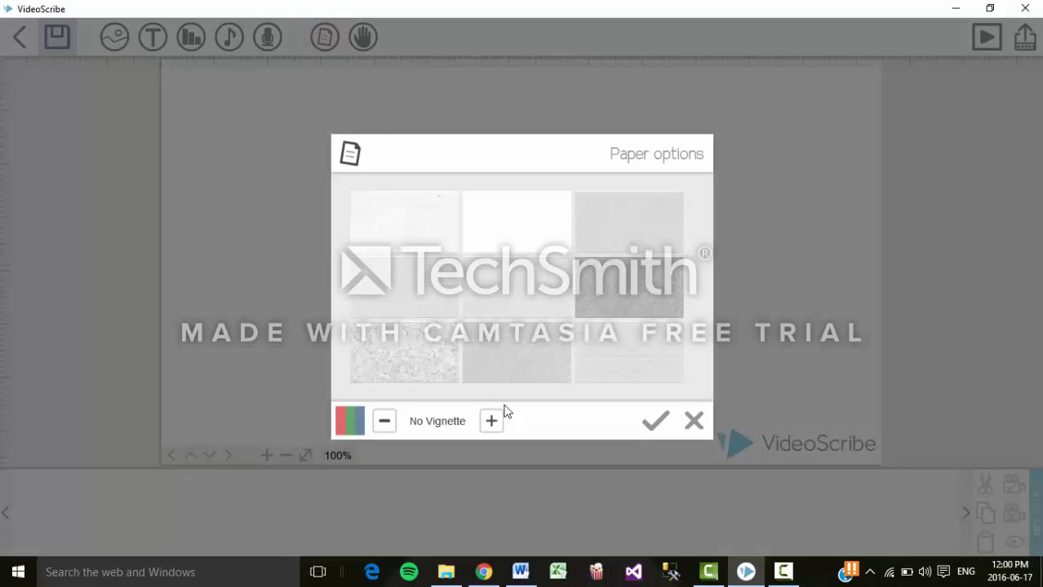
{"action": "left_click", "coordinate": [410, 361]}
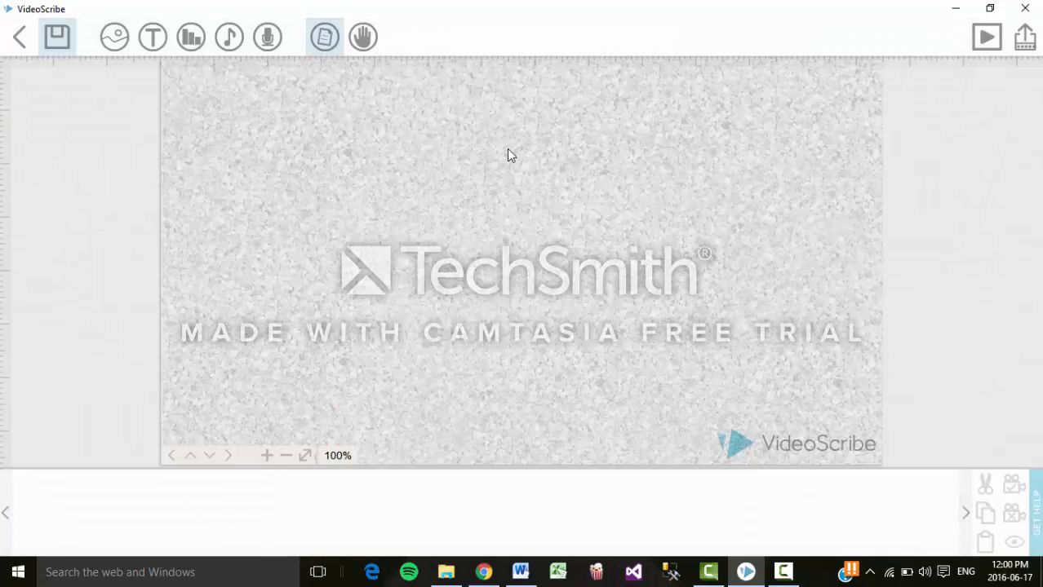
{"action": "left_click", "coordinate": [326, 41]}
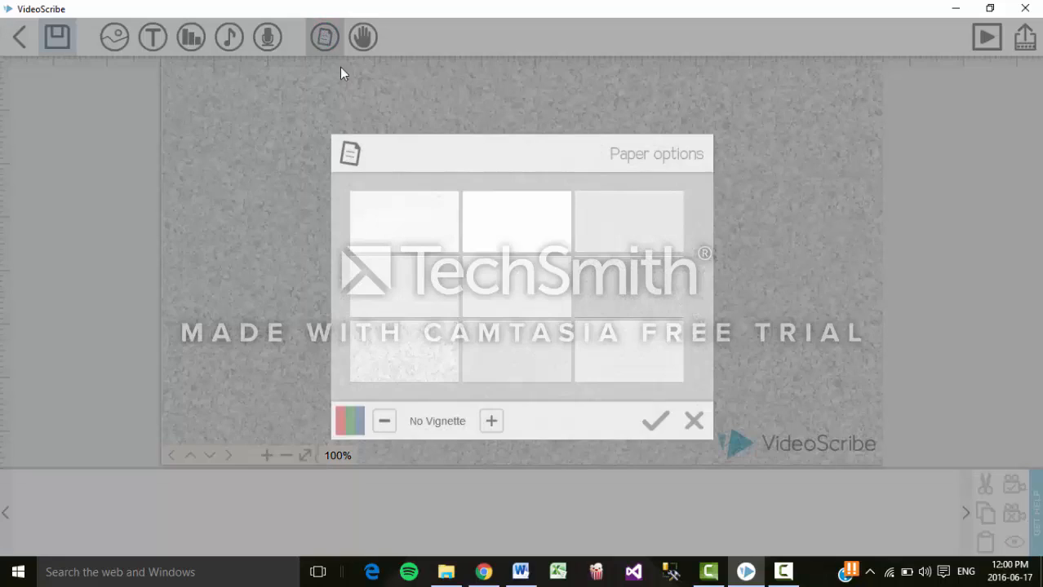
{"action": "left_click", "coordinate": [403, 219]}
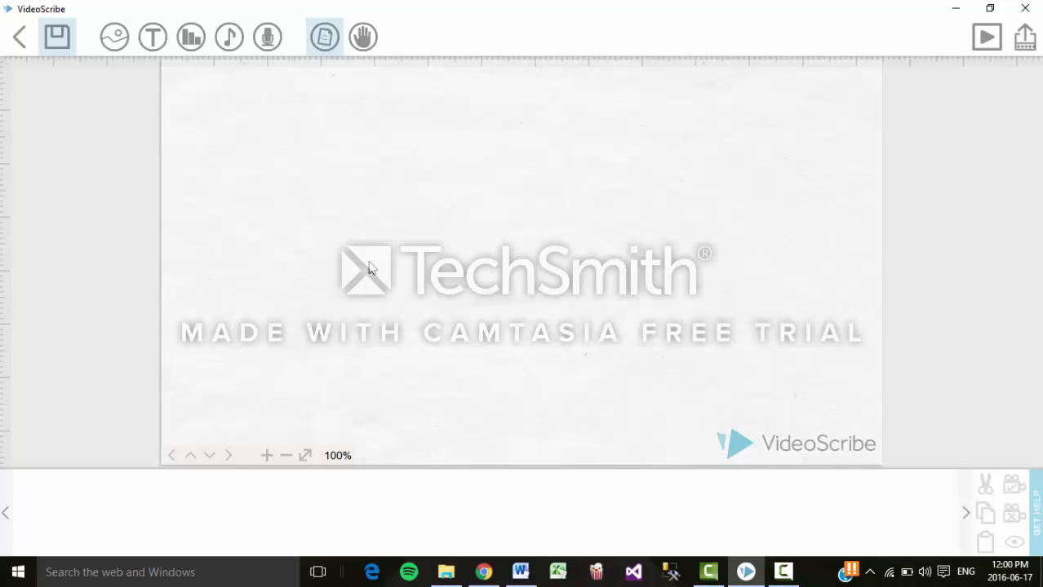
Add the recently used coin and piggy bank images to the canvas, with the piggy bank enlarged to the right of the coin
{"action": "left_click", "coordinate": [118, 37]}
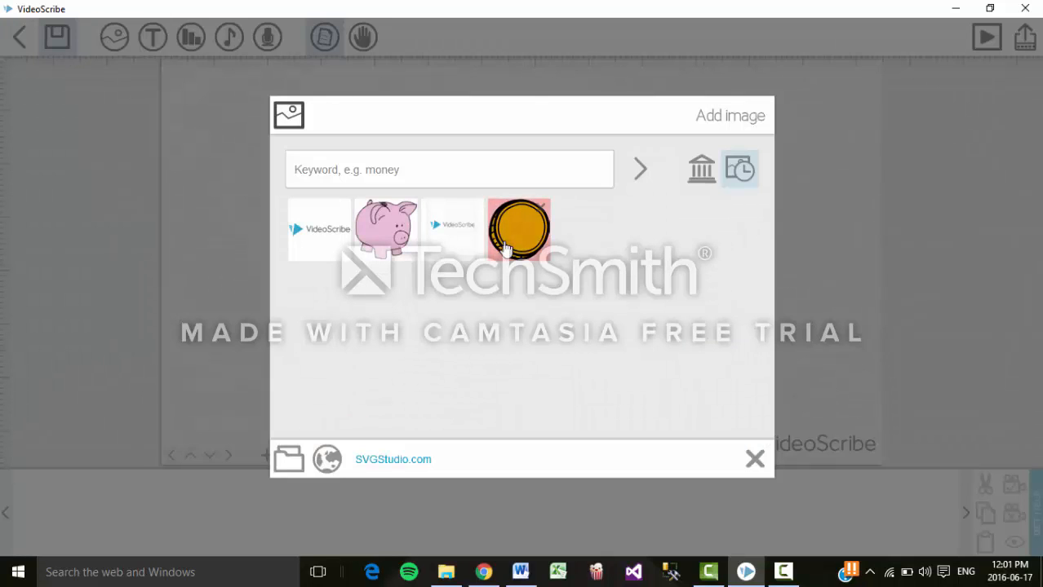
{"action": "left_click", "coordinate": [506, 245]}
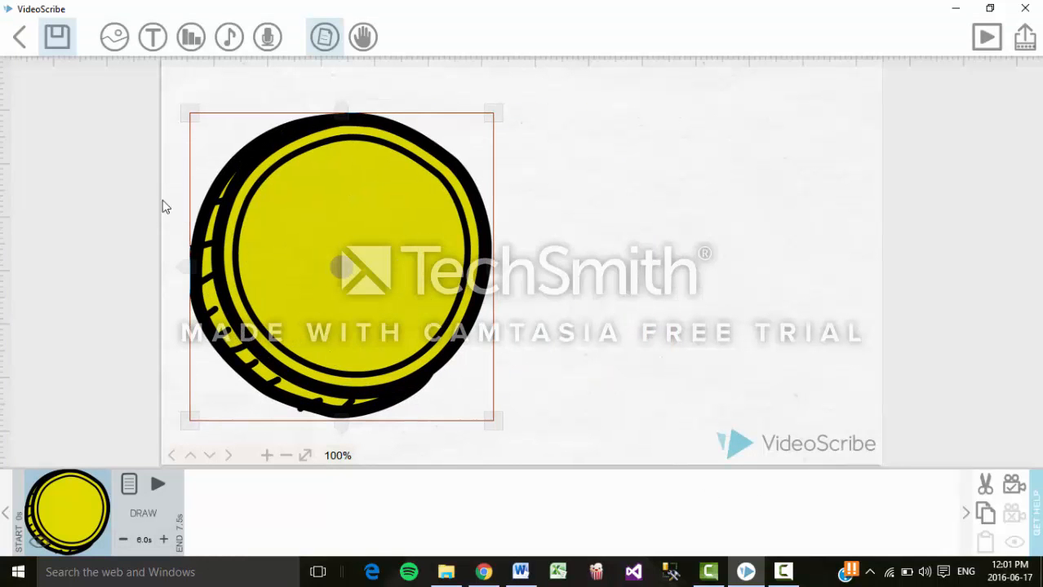
{"action": "left_click", "coordinate": [114, 37]}
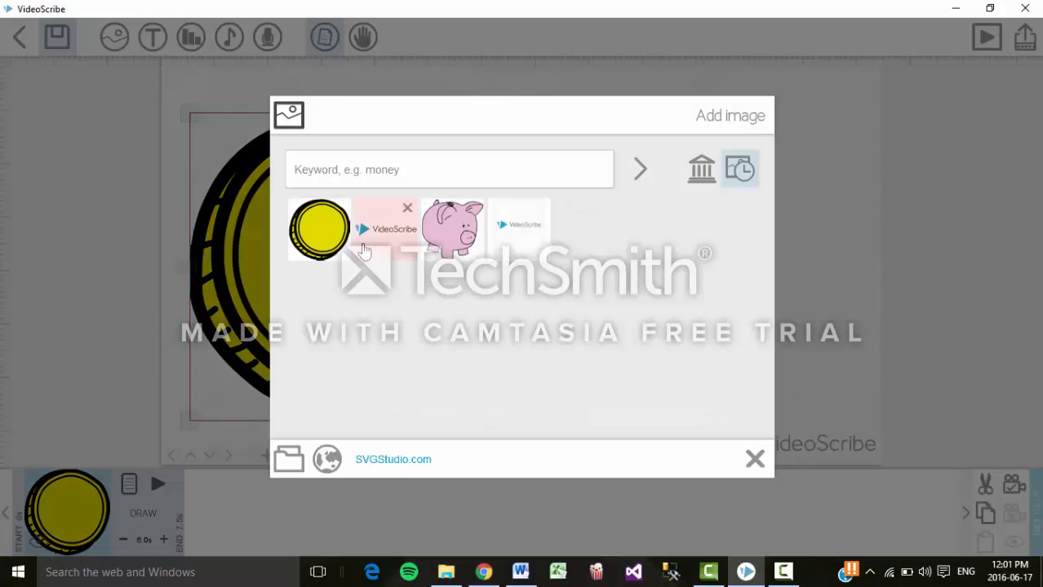
{"action": "left_click", "coordinate": [469, 237]}
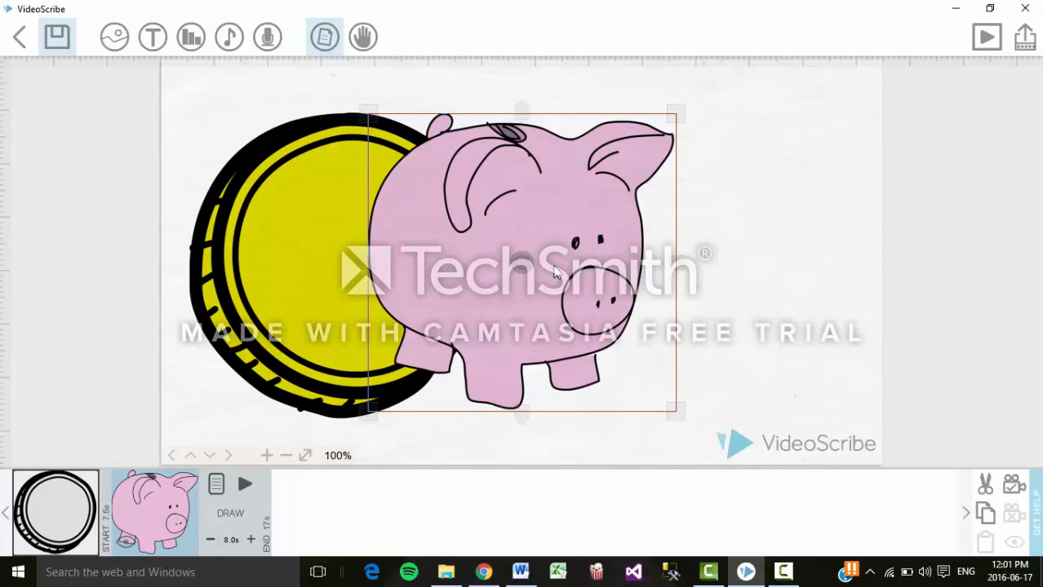
{"action": "left_click_drag", "start_coordinate": [792, 298], "coordinate": [782, 295]}
{"action": "left_click_drag", "start_coordinate": [608, 443], "coordinate": [458, 571]}
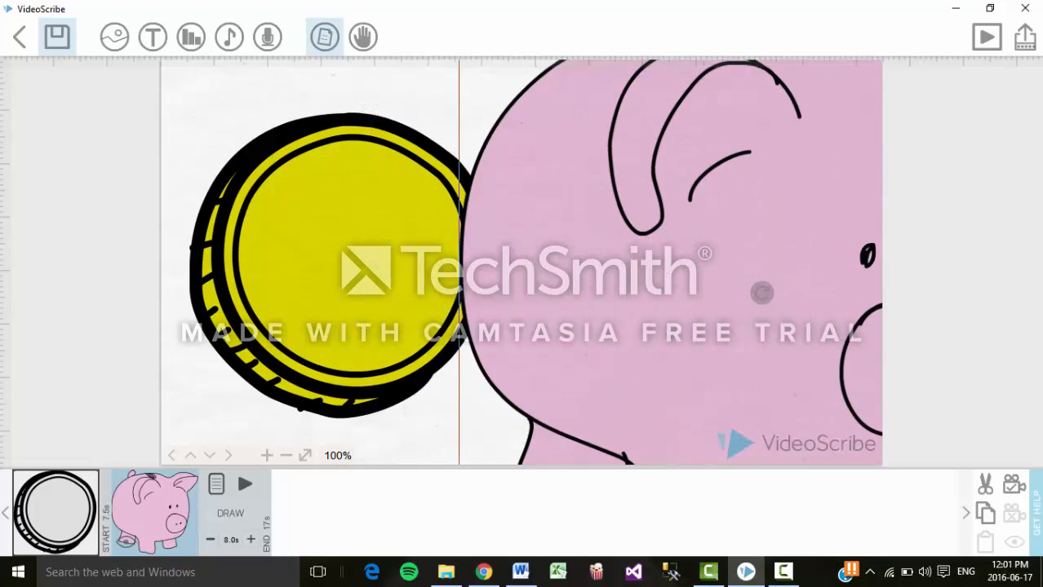
Pan across the canvas and zoom out to 18% to view the whole piggy bank with free space beside it
{"action": "left_click_drag", "start_coordinate": [667, 354], "coordinate": [309, 322]}
{"action": "left_click_drag", "start_coordinate": [680, 336], "coordinate": [483, 328]}
{"action": "left_click_drag", "start_coordinate": [709, 279], "coordinate": [489, 215]}
{"action": "left_click_drag", "start_coordinate": [806, 324], "coordinate": [656, 228]}
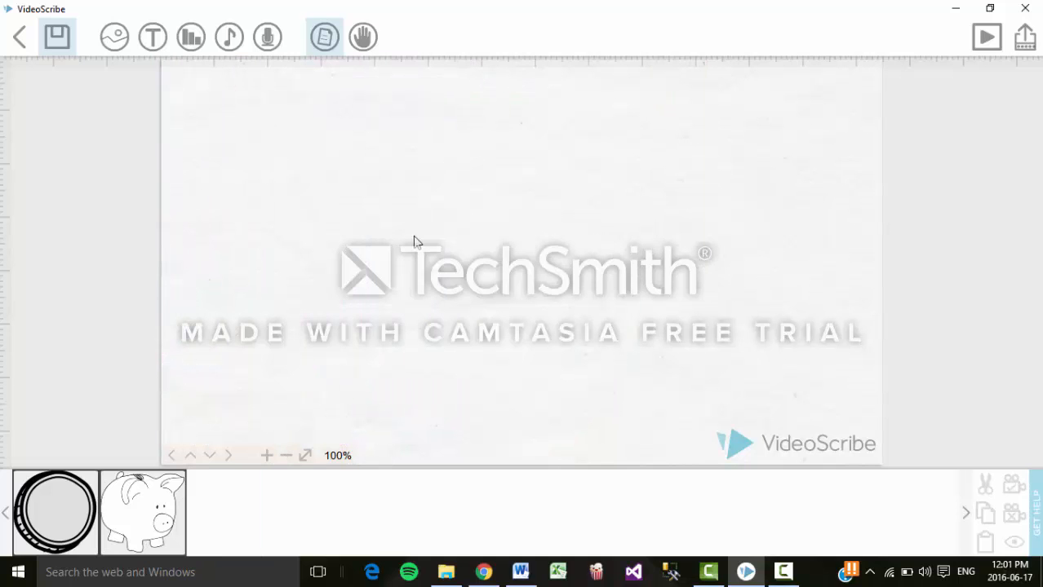
{"action": "left_click_drag", "start_coordinate": [534, 275], "coordinate": [624, 279]}
{"action": "left_click_drag", "start_coordinate": [173, 189], "coordinate": [823, 297]}
{"action": "left_click_drag", "start_coordinate": [265, 232], "coordinate": [287, 235]}
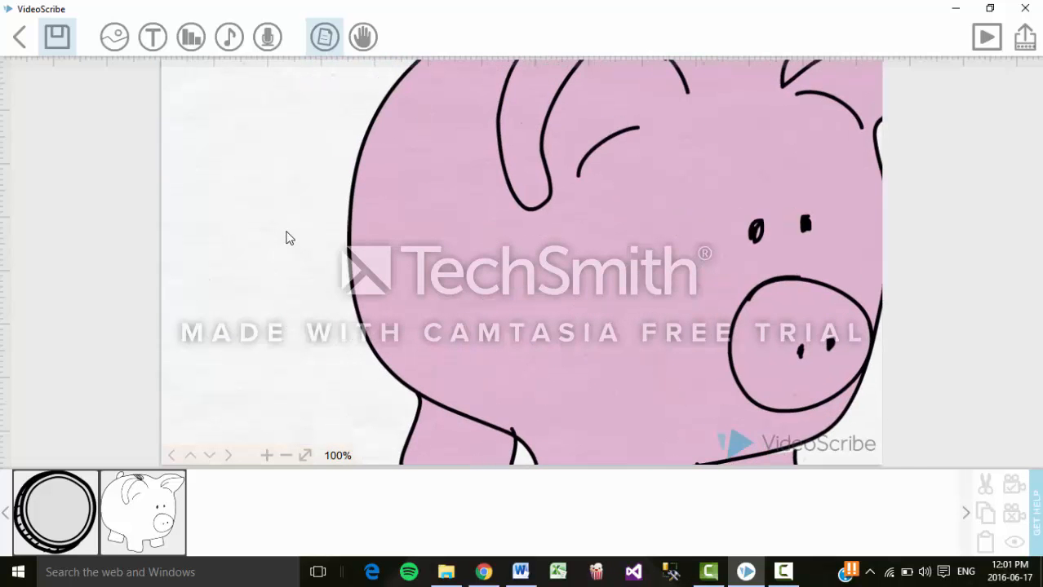
{"action": "left_click", "coordinate": [287, 456]}
{"action": "left_click", "coordinate": [288, 456]}
{"action": "left_click", "coordinate": [287, 456]}
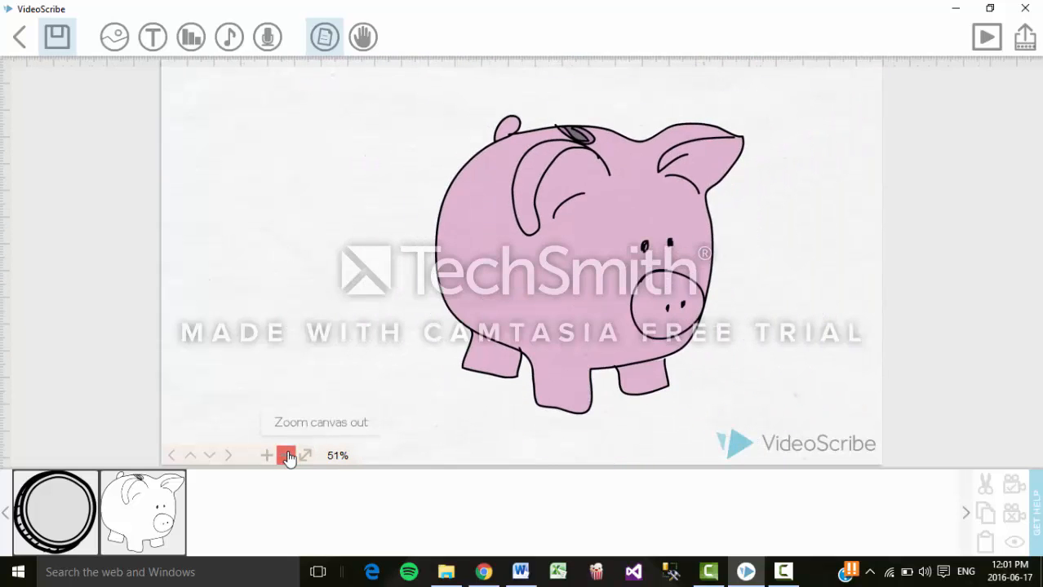
{"action": "left_click", "coordinate": [287, 456]}
{"action": "left_click", "coordinate": [287, 456]}
{"action": "left_click", "coordinate": [287, 456]}
{"action": "left_click", "coordinate": [287, 456]}
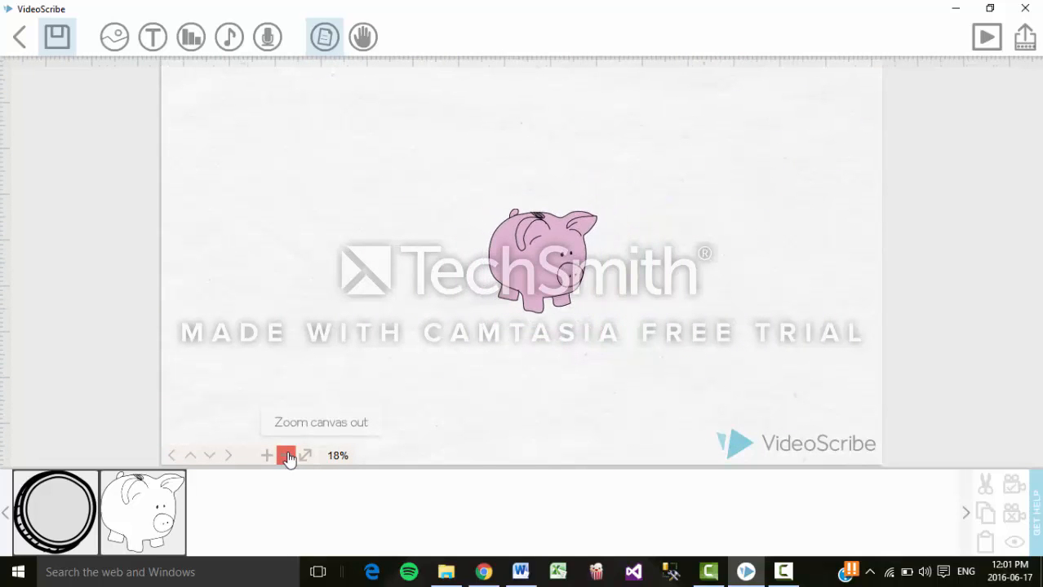
{"action": "left_click_drag", "start_coordinate": [361, 263], "coordinate": [369, 268]}
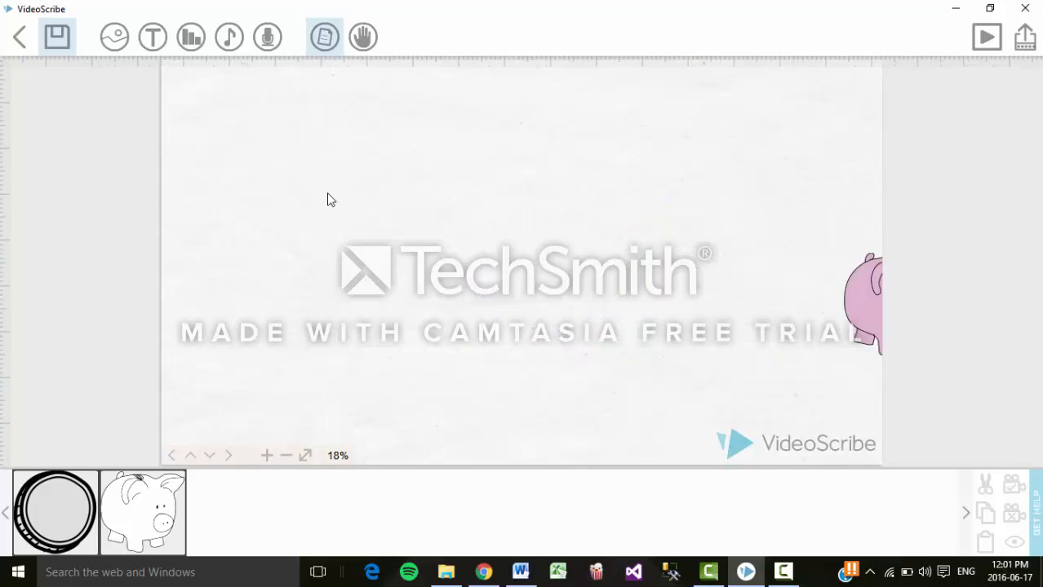
Add a second coin image, place it left of the piggy bank, and shrink it to about the piggy bank's size
{"action": "left_click", "coordinate": [125, 49]}
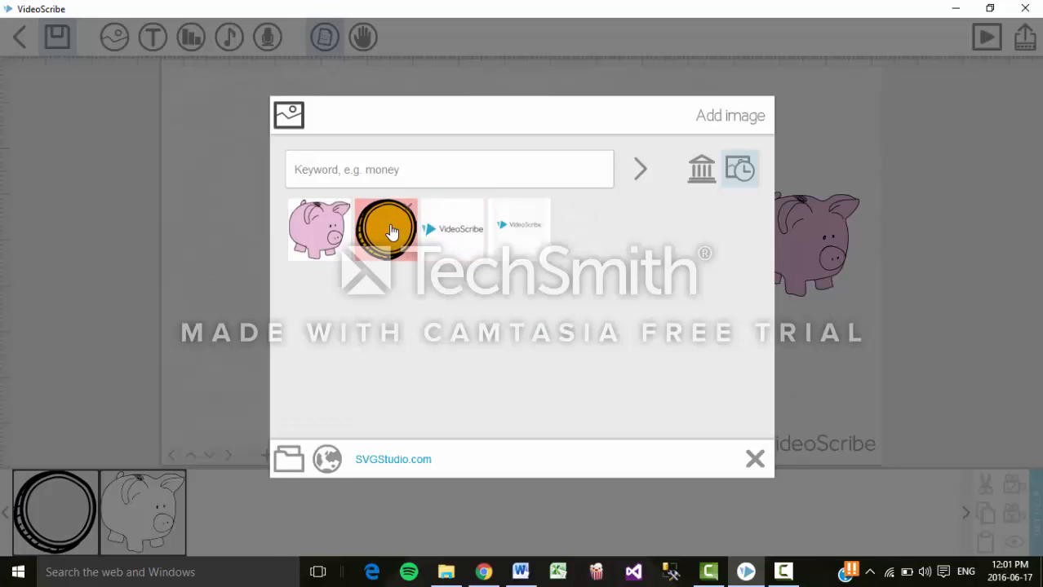
{"action": "left_click", "coordinate": [391, 232]}
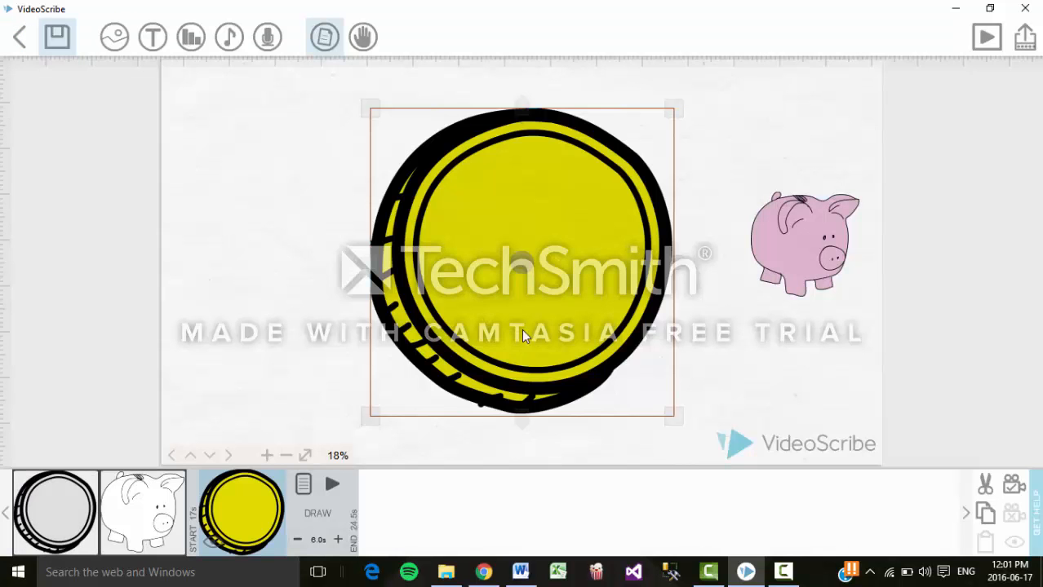
{"action": "left_click_drag", "start_coordinate": [521, 329], "coordinate": [282, 326]}
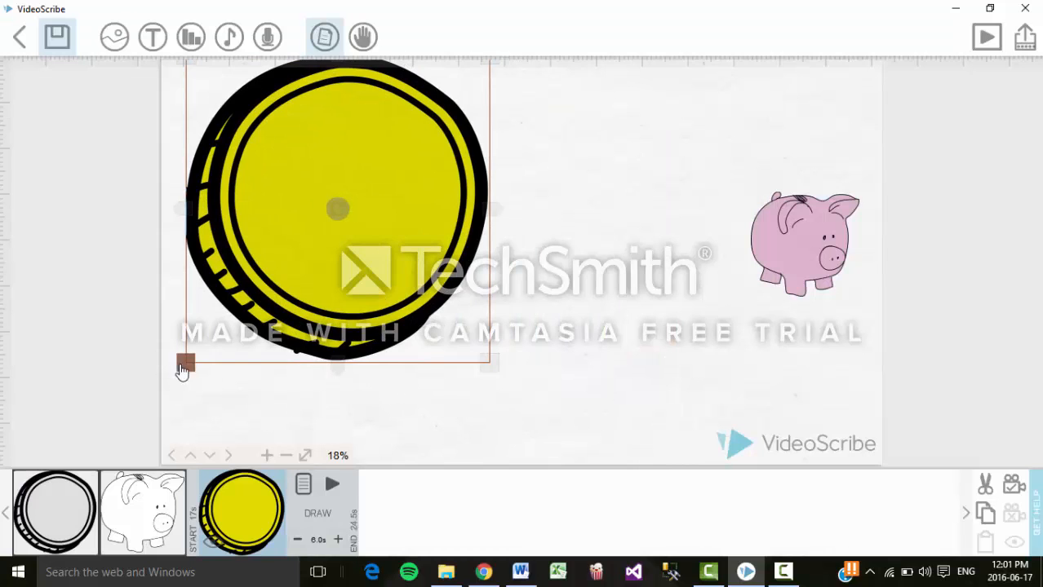
{"action": "left_click_drag", "start_coordinate": [181, 366], "coordinate": [281, 262]}
Examine the arrangement of the small coin and piggy bank on the canvas, and check the first coin in the timeline
{"action": "left_click", "coordinate": [420, 333]}
{"action": "left_click_drag", "start_coordinate": [420, 334], "coordinate": [232, 260]}
{"action": "left_click_drag", "start_coordinate": [542, 330], "coordinate": [608, 368]}
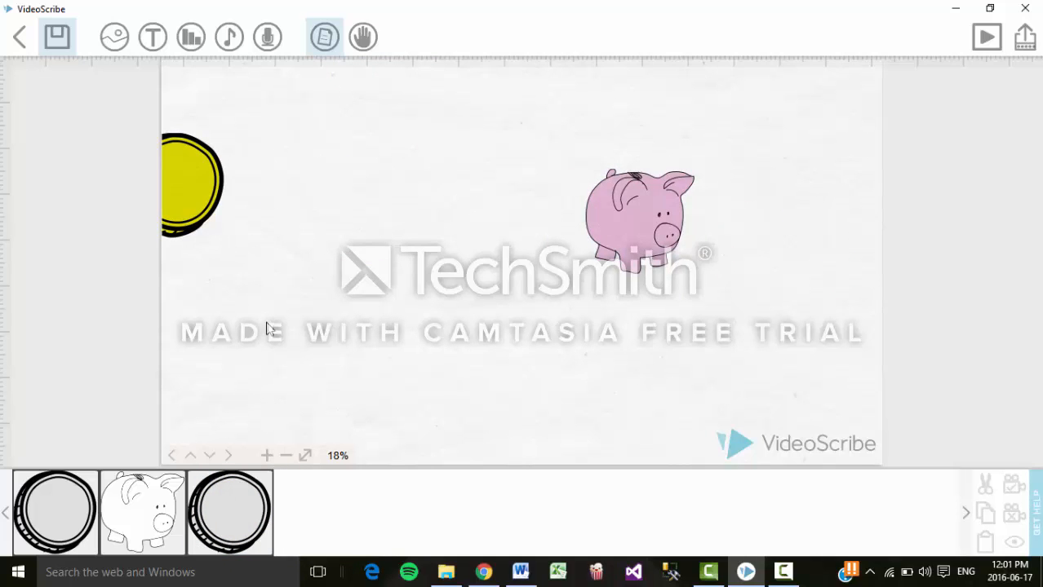
{"action": "left_click_drag", "start_coordinate": [266, 328], "coordinate": [395, 333]}
{"action": "left_click", "coordinate": [68, 515]}
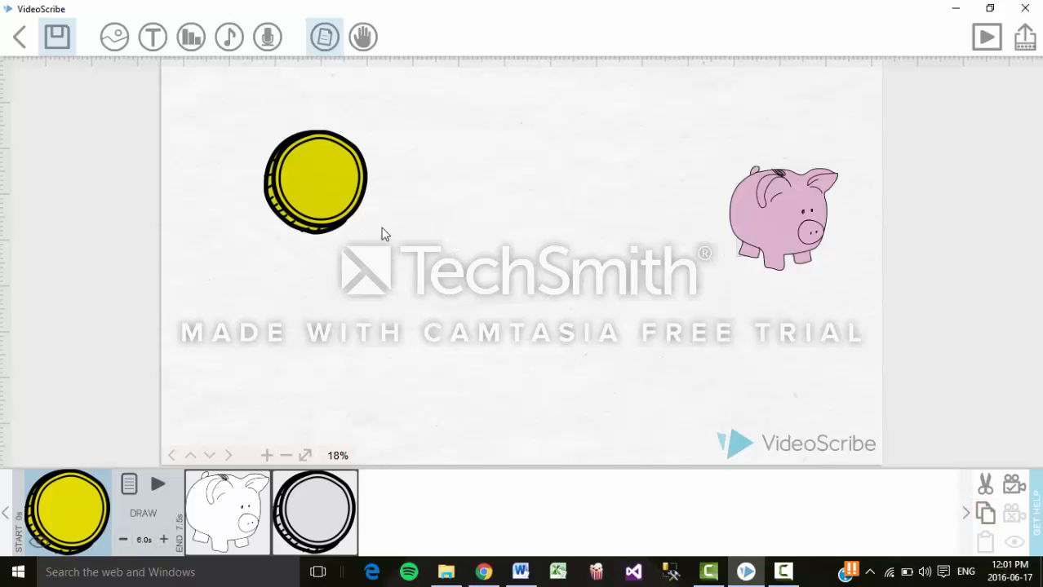
{"action": "left_click", "coordinate": [543, 314]}
{"action": "left_click_drag", "start_coordinate": [459, 246], "coordinate": [430, 265]}
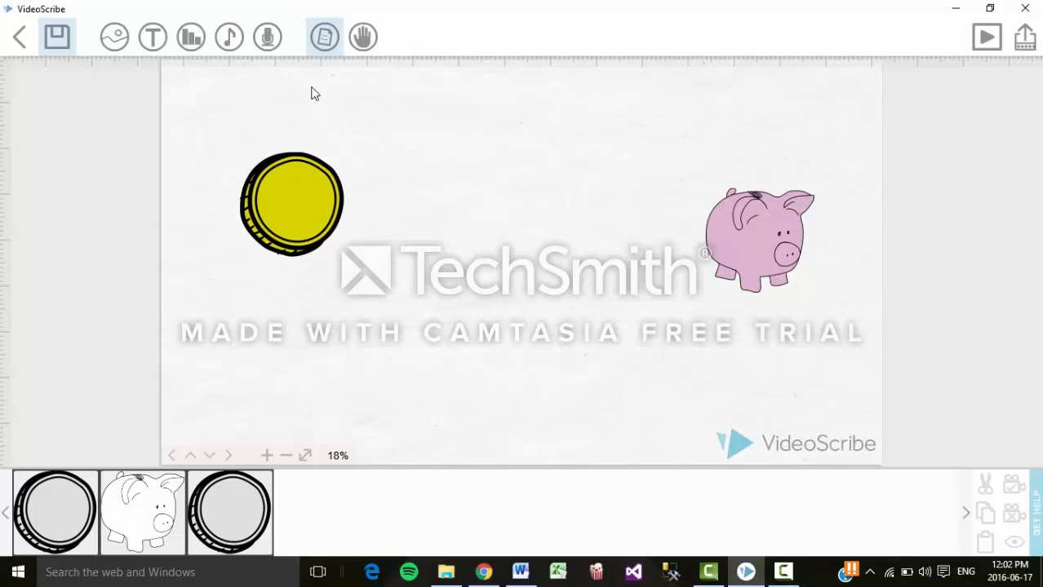
{"action": "left_click", "coordinate": [154, 40]}
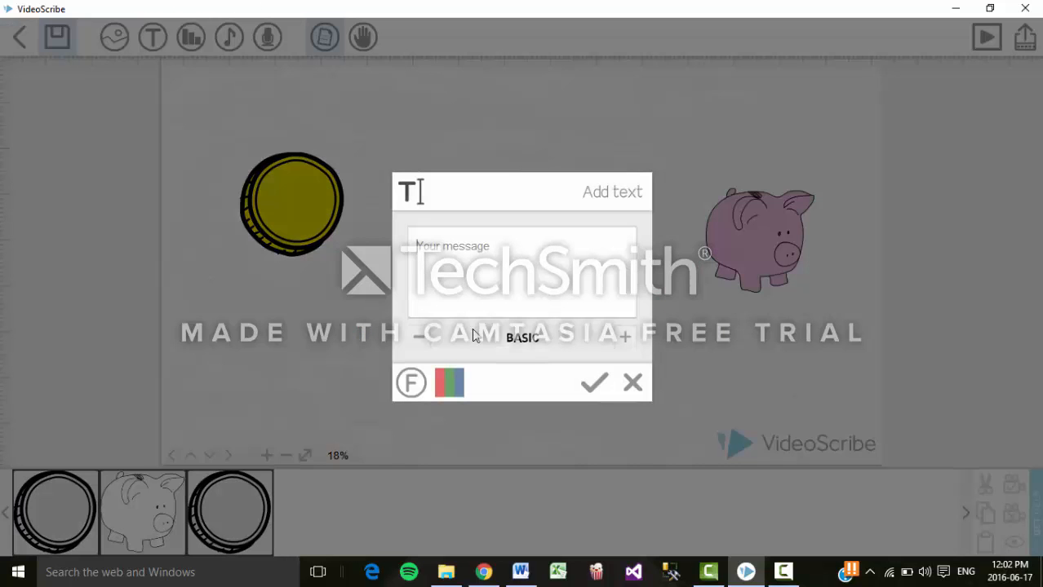
{"action": "type", "text": "d"}
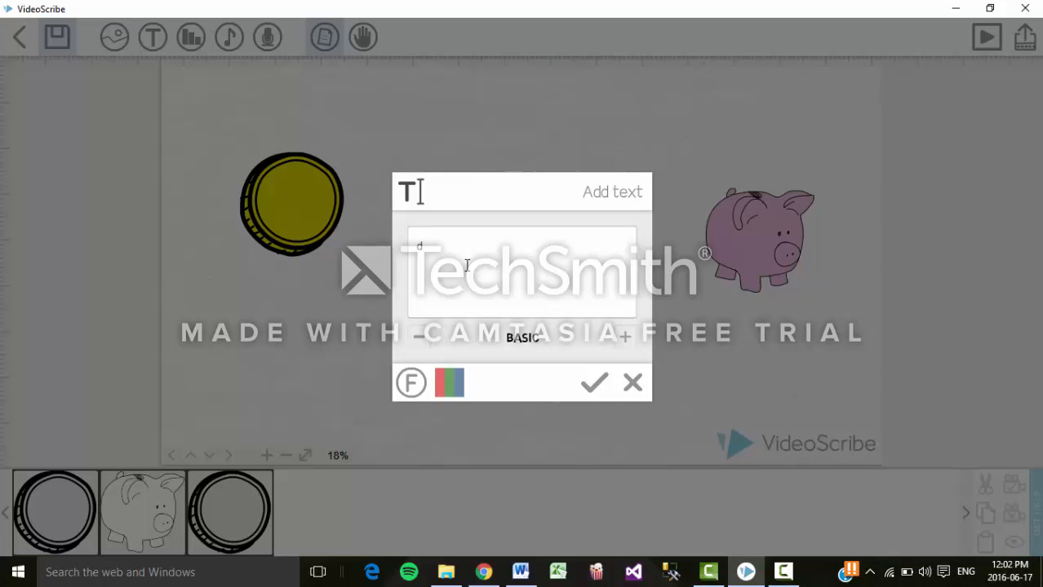
{"action": "left_click", "coordinate": [633, 382]}
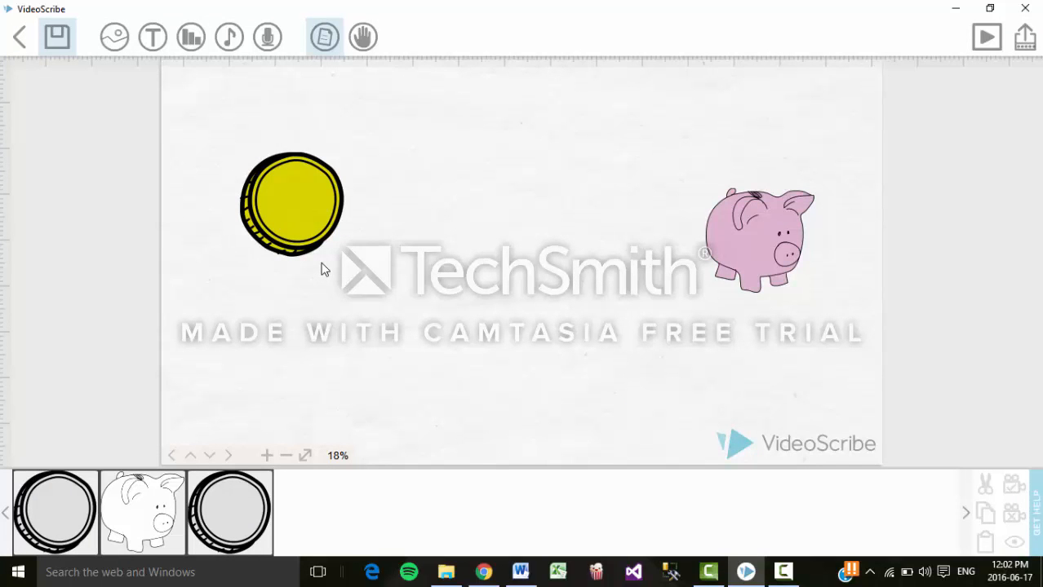
Review the options for creating a video from the scribe, including online sharing and file export, and leave without exporting
{"action": "left_click", "coordinate": [1026, 41]}
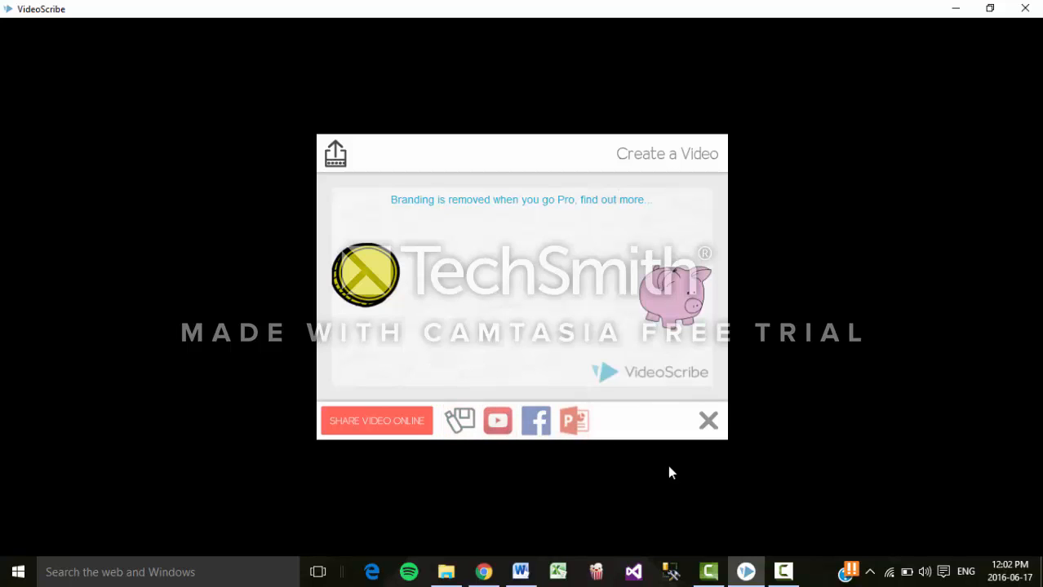
{"action": "left_click", "coordinate": [706, 423]}
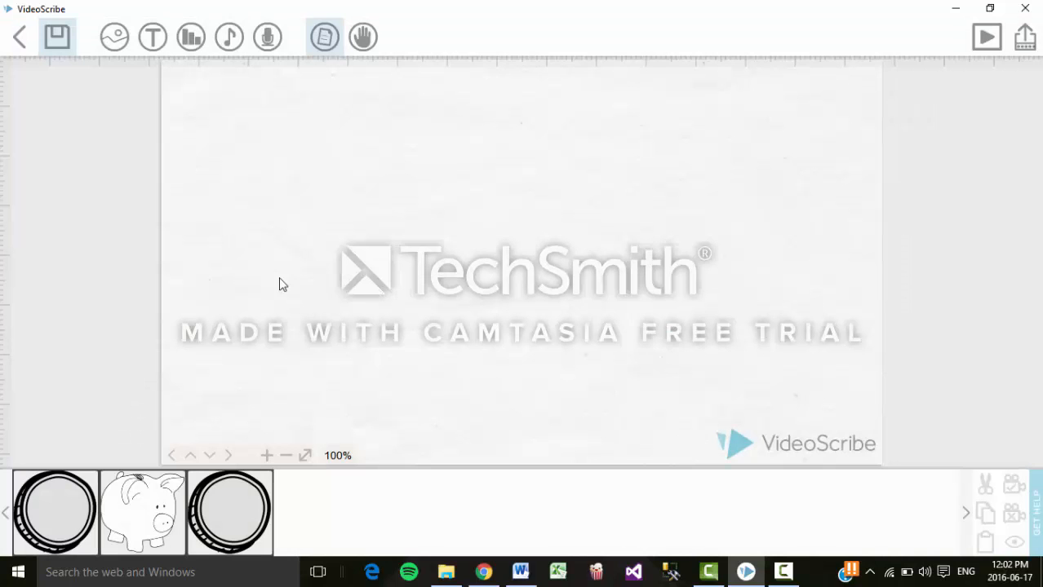
Preview the scribe's drawing animation starting from the piggy bank element in the timeline, and stop the playback
{"action": "left_click", "coordinate": [120, 506]}
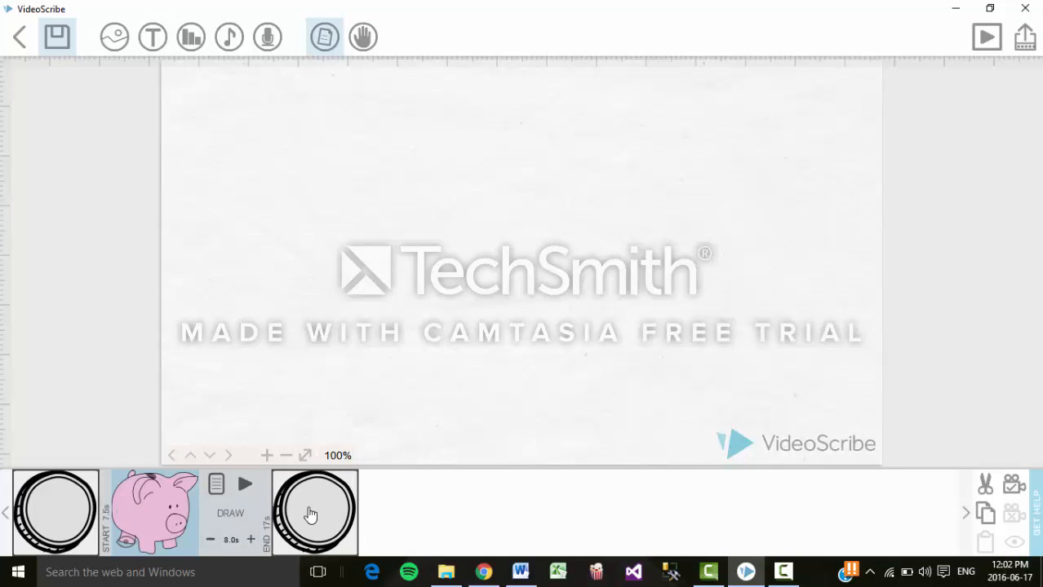
{"action": "left_click", "coordinate": [248, 492]}
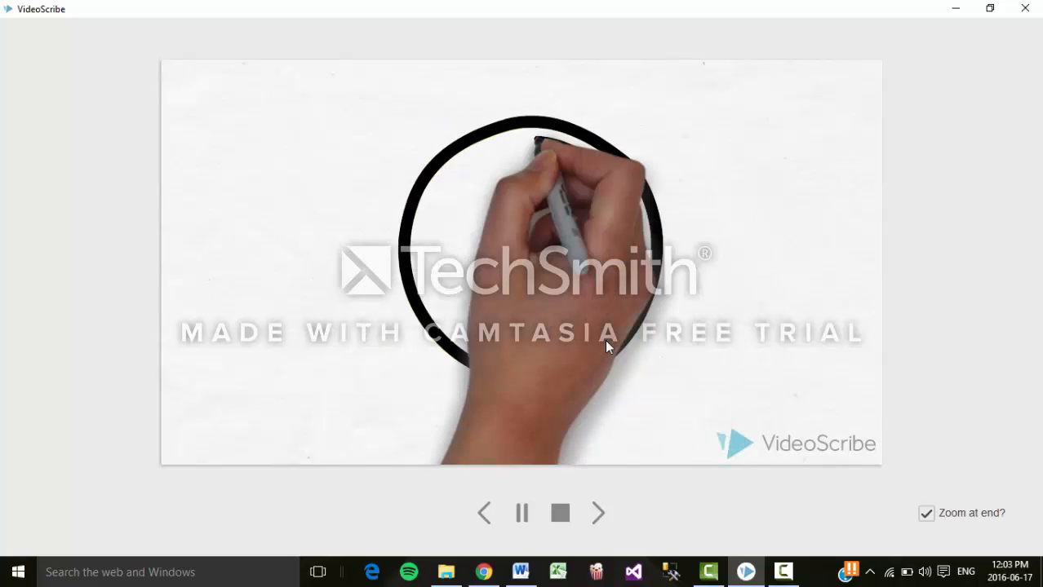
{"action": "left_click", "coordinate": [559, 516]}
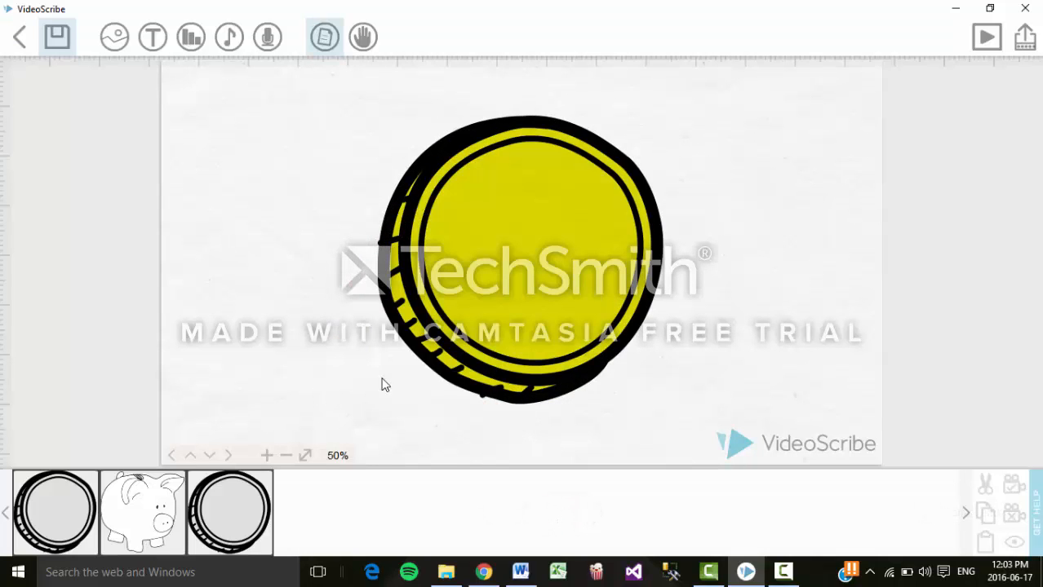